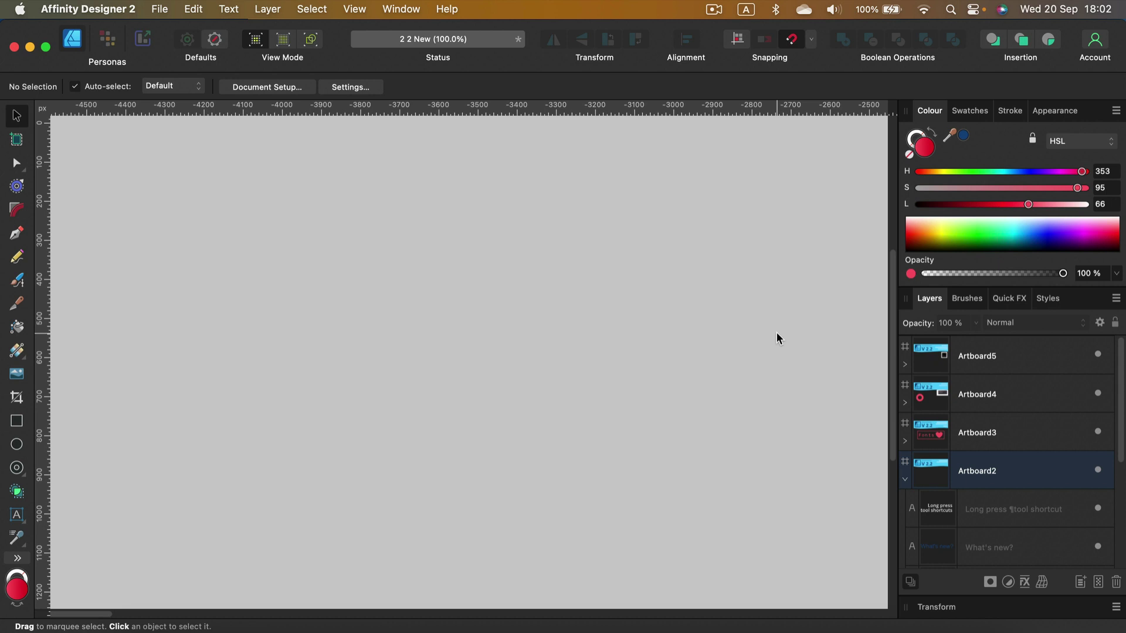
Pan until the three-star 'Hide effects and grayscale view modes' artboard is fully visible
{"action": "key", "text": "space"}
{"action": "left_click_drag", "start_coordinate": [668, 304], "coordinate": [295, 278]}
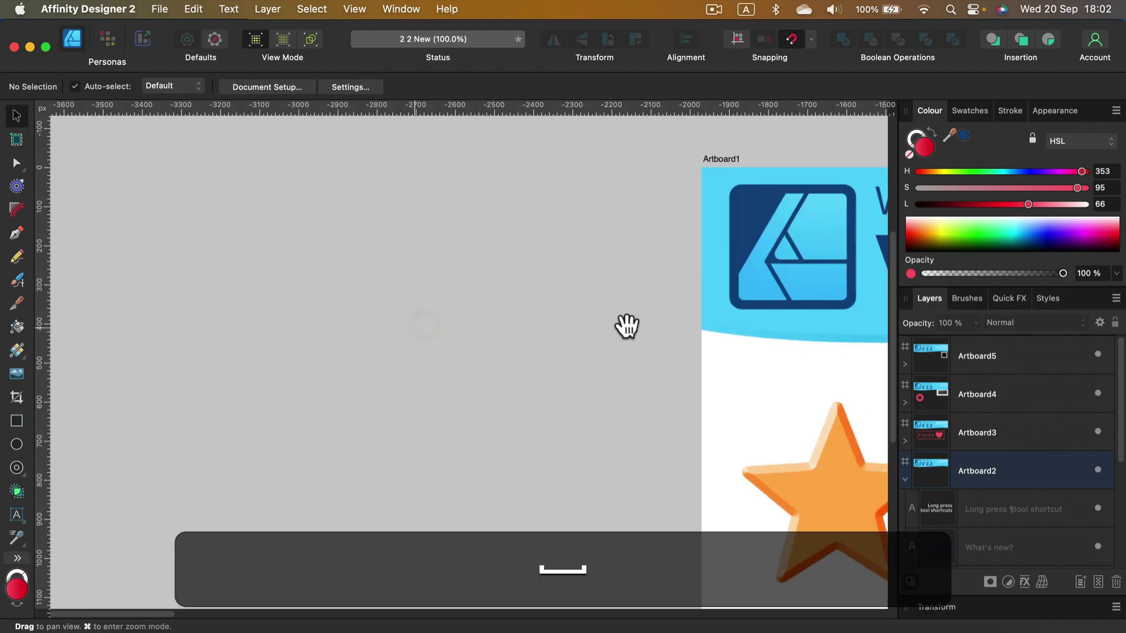
{"action": "mouse_move", "coordinate": [736, 326]}
{"action": "left_mouse_down"}
{"action": "mouse_move", "coordinate": [490, 373]}
{"action": "mouse_move", "coordinate": [496, 353]}
{"action": "left_mouse_up"}
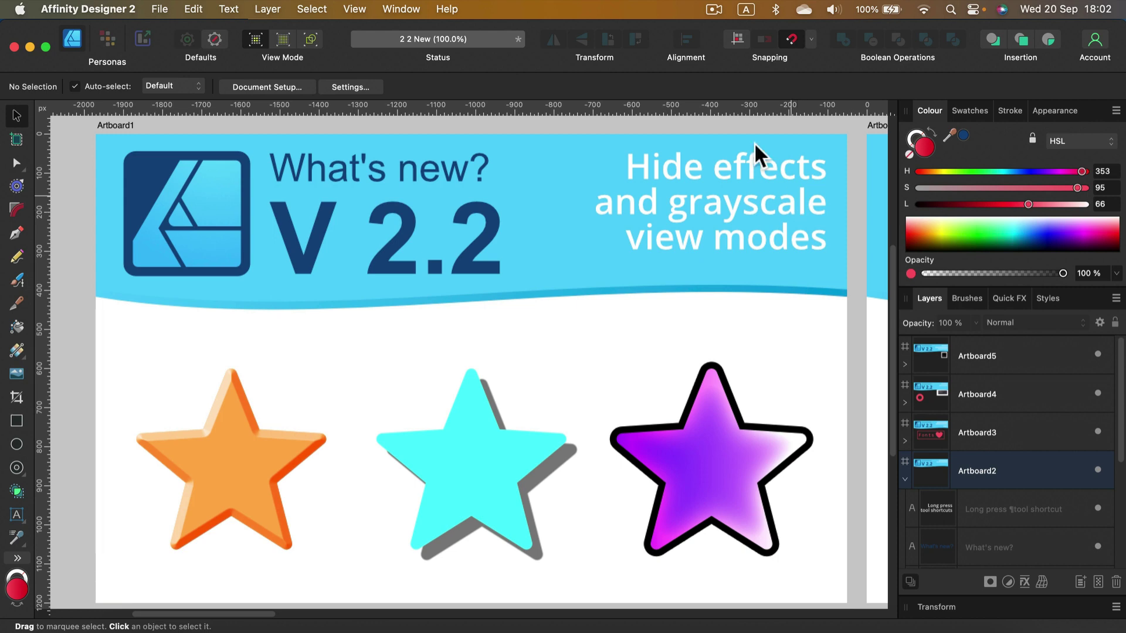
{"action": "left_click", "coordinate": [352, 9]}
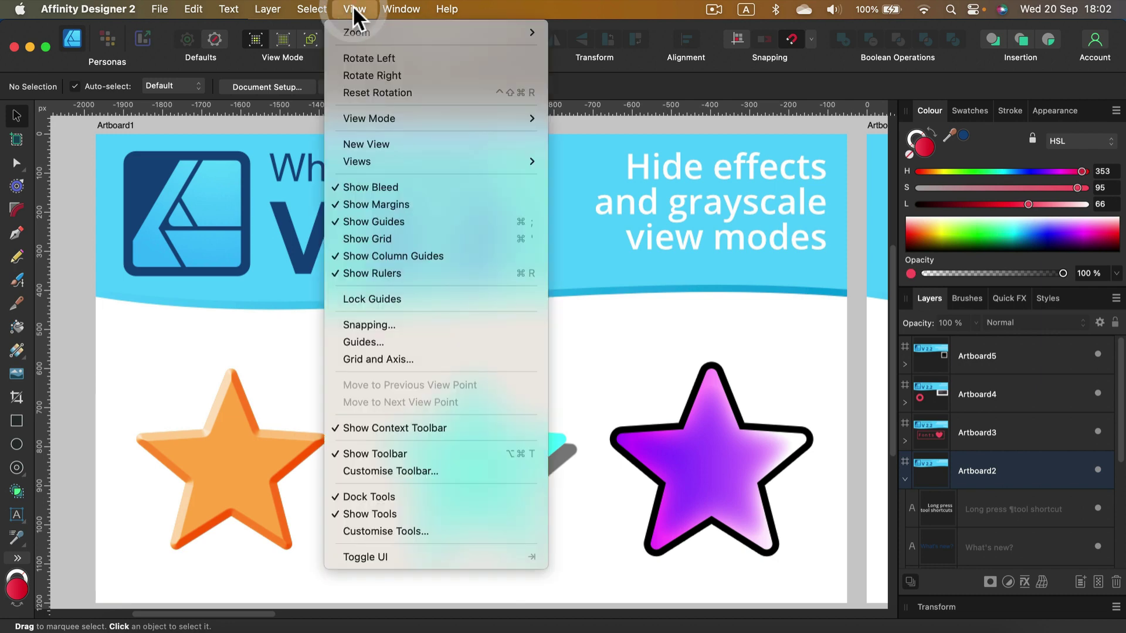
{"action": "mouse_move", "coordinate": [436, 118]}
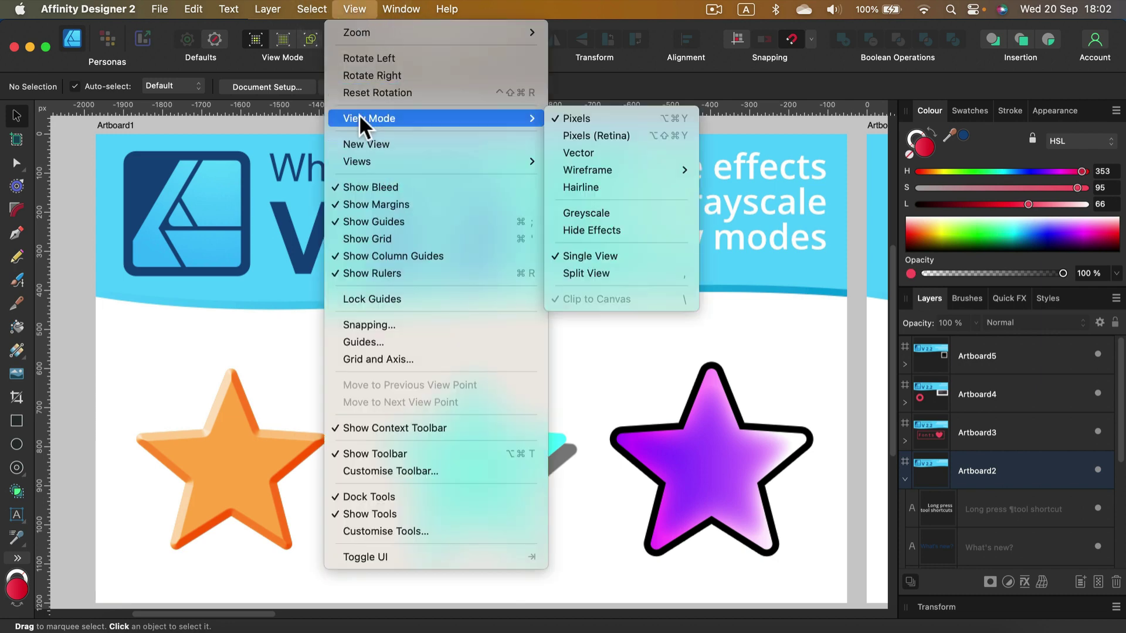
{"action": "left_click", "coordinate": [591, 214]}
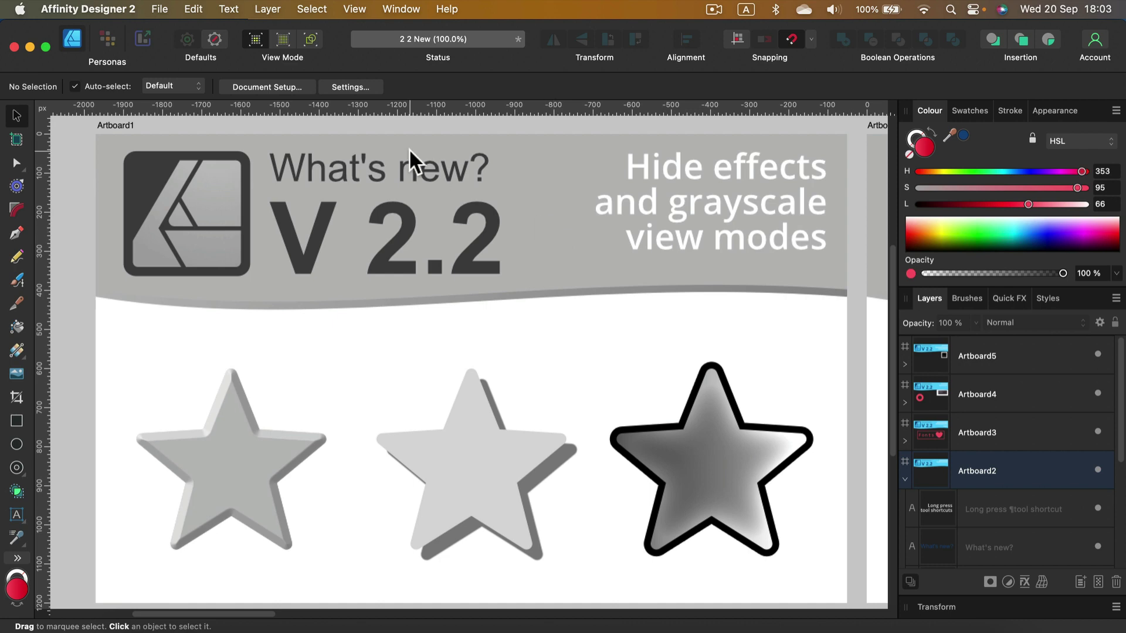
{"action": "left_click", "coordinate": [357, 10]}
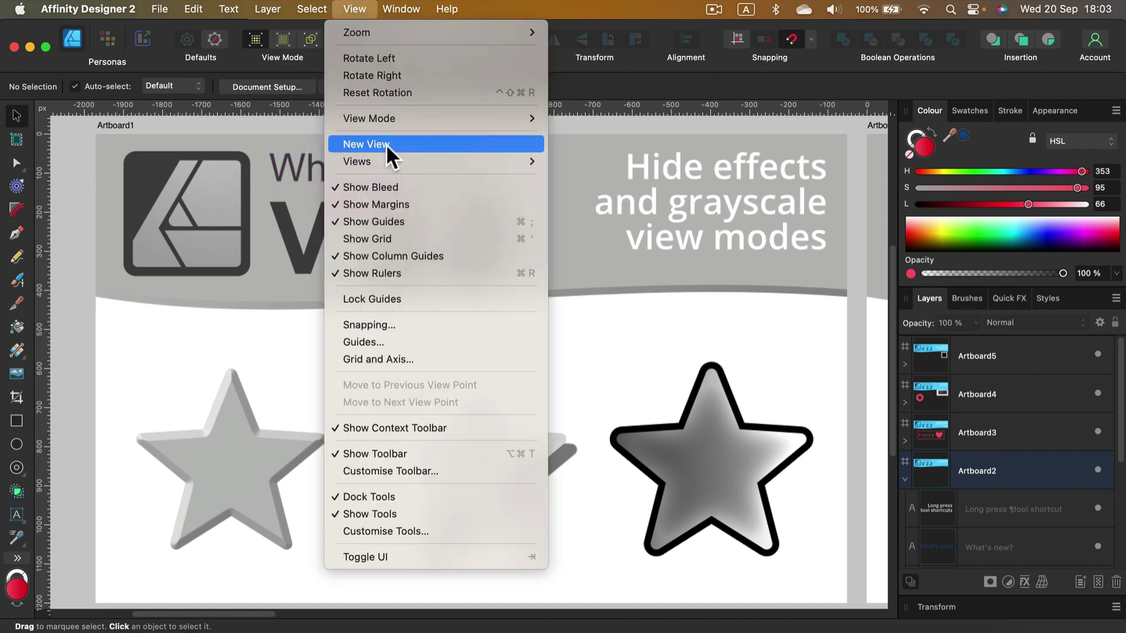
{"action": "mouse_move", "coordinate": [368, 118]}
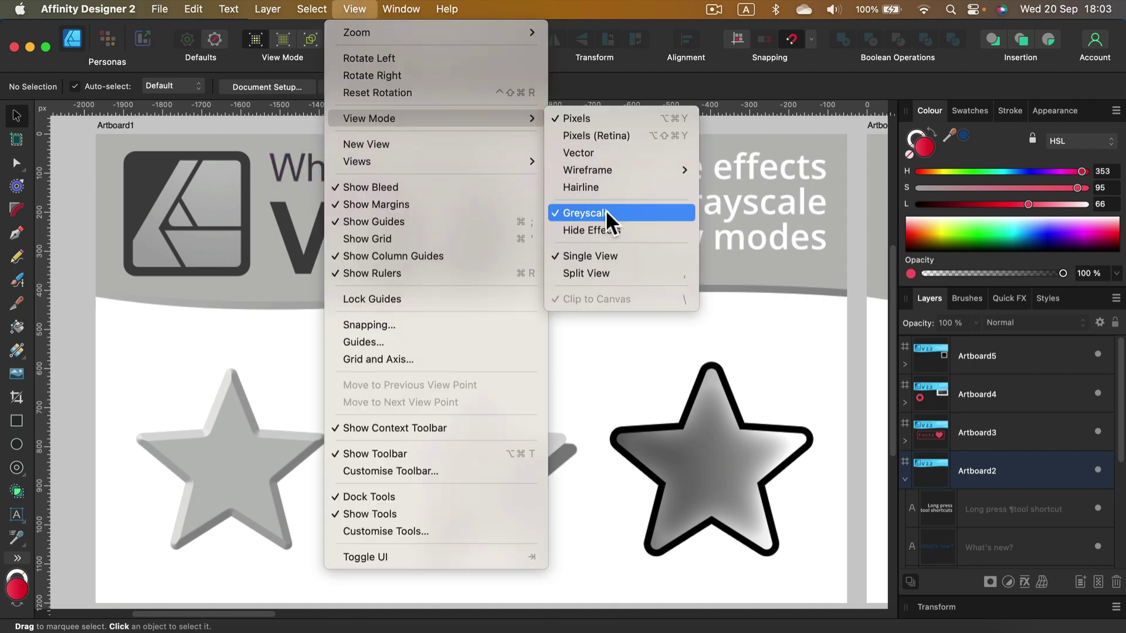
{"action": "left_click", "coordinate": [585, 213]}
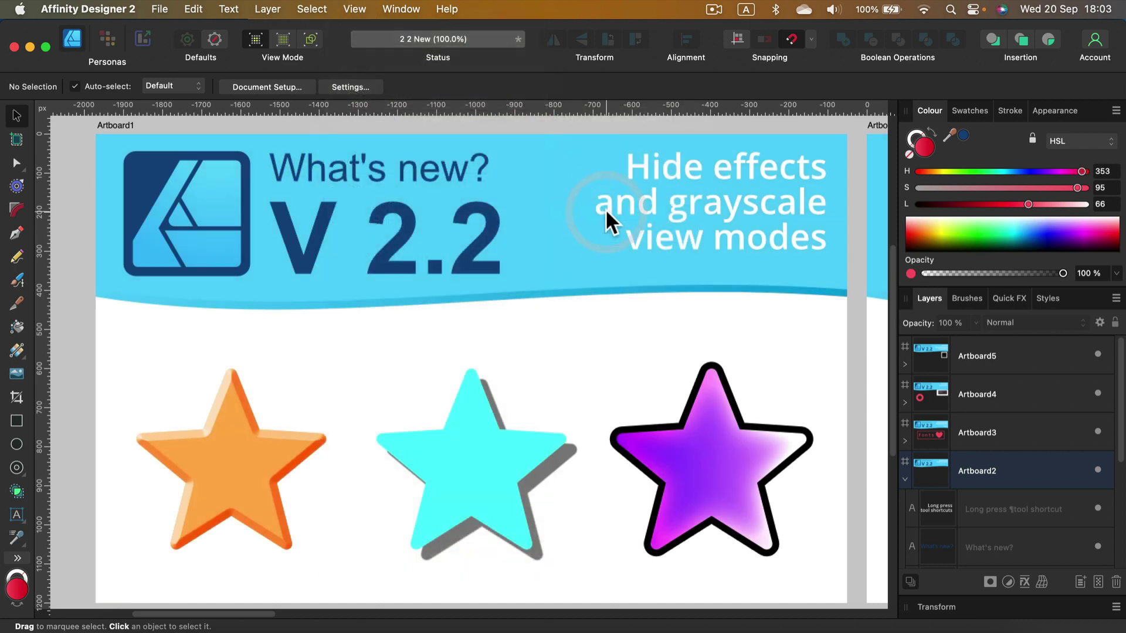
Turn on Split View and Hide Effects, then drag the divider near the artboard's left edge
{"action": "left_click", "coordinate": [360, 8]}
{"action": "mouse_move", "coordinate": [370, 118]}
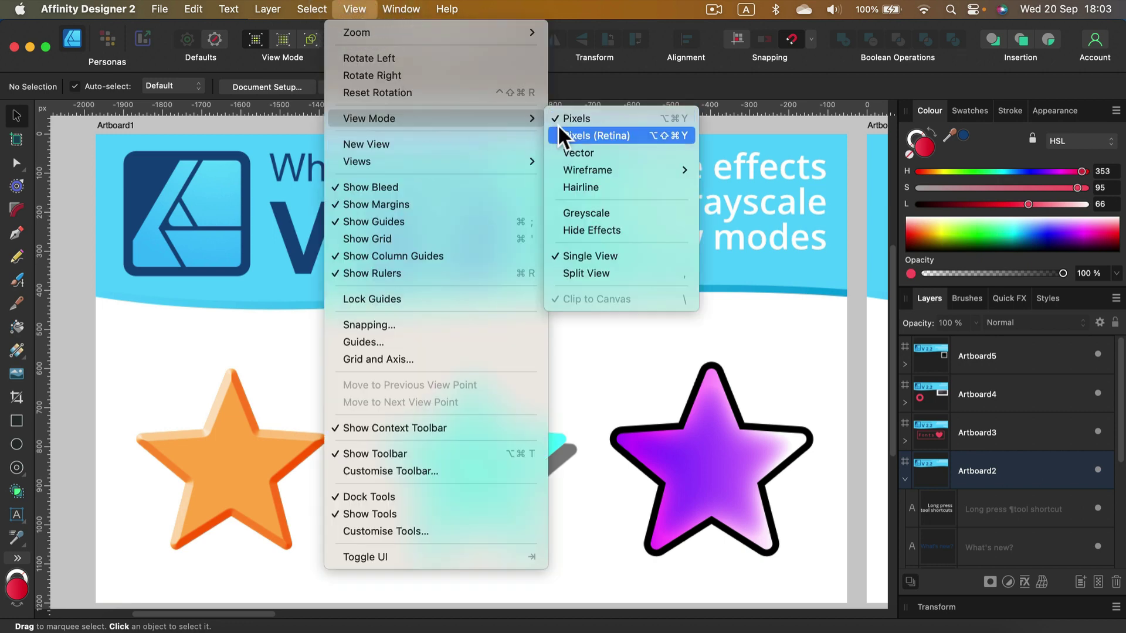
{"action": "left_click", "coordinate": [591, 271]}
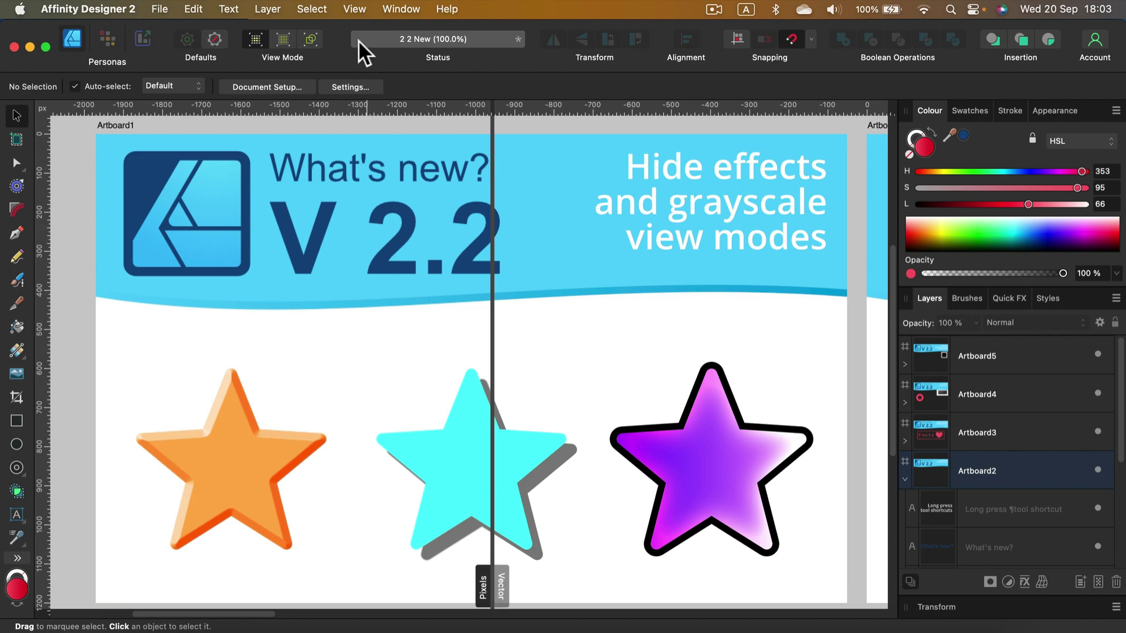
{"action": "left_click", "coordinate": [357, 9]}
{"action": "mouse_move", "coordinate": [369, 118]}
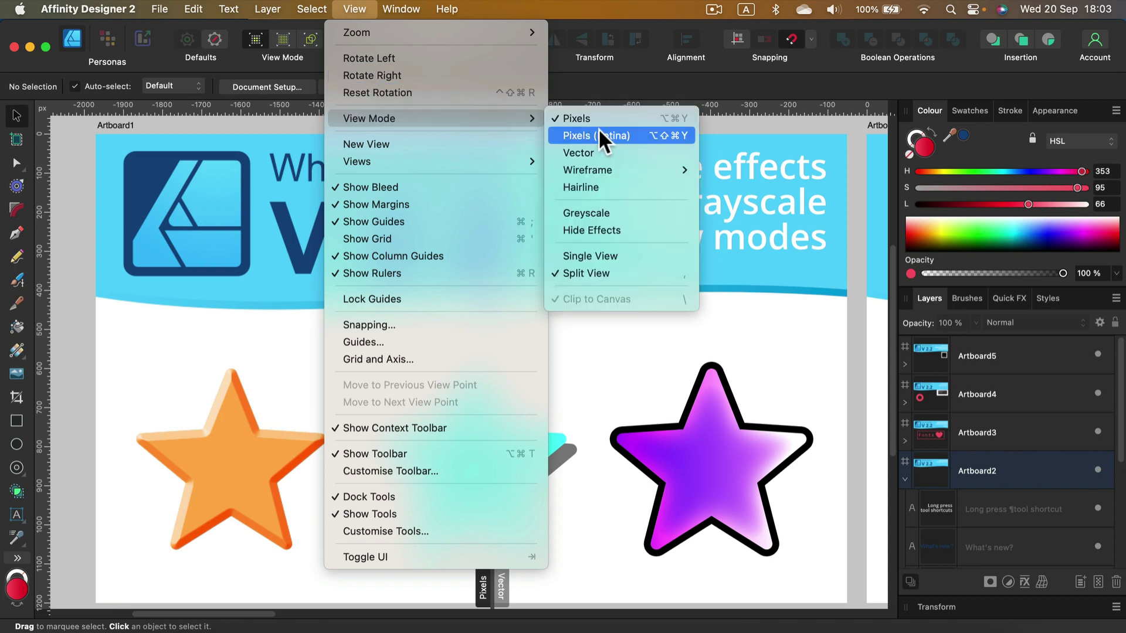
{"action": "left_click", "coordinate": [593, 231]}
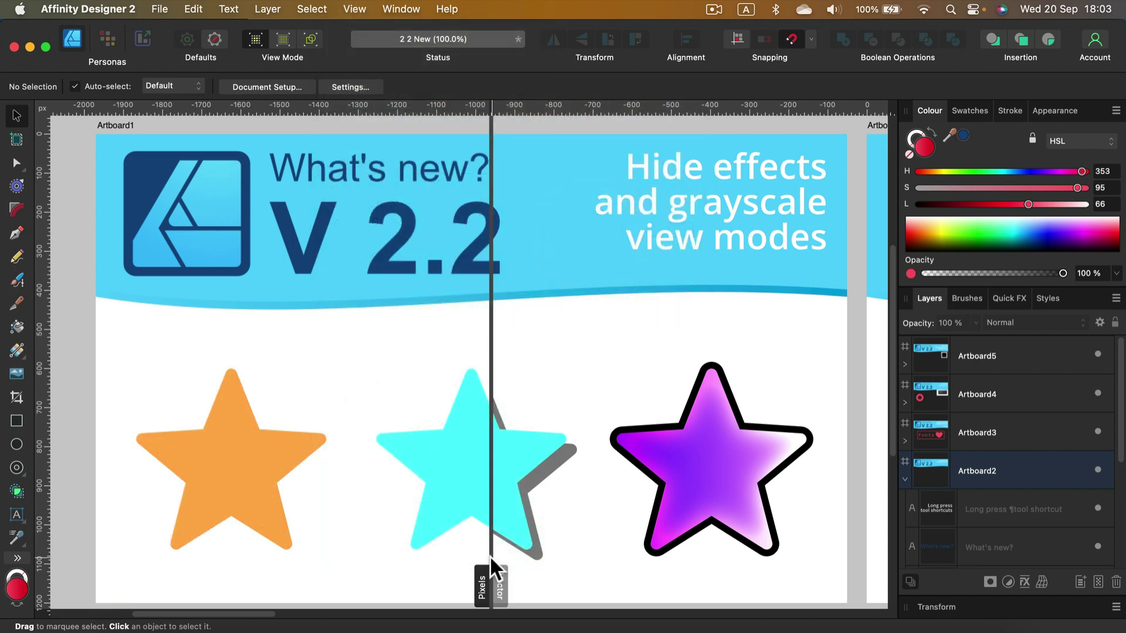
{"action": "mouse_move", "coordinate": [492, 585]}
{"action": "left_mouse_down"}
{"action": "mouse_move", "coordinate": [817, 531]}
{"action": "mouse_move", "coordinate": [396, 475]}
{"action": "mouse_move", "coordinate": [129, 470]}
{"action": "mouse_move", "coordinate": [448, 438]}
{"action": "mouse_move", "coordinate": [830, 433]}
{"action": "mouse_move", "coordinate": [130, 430]}
{"action": "left_mouse_up"}
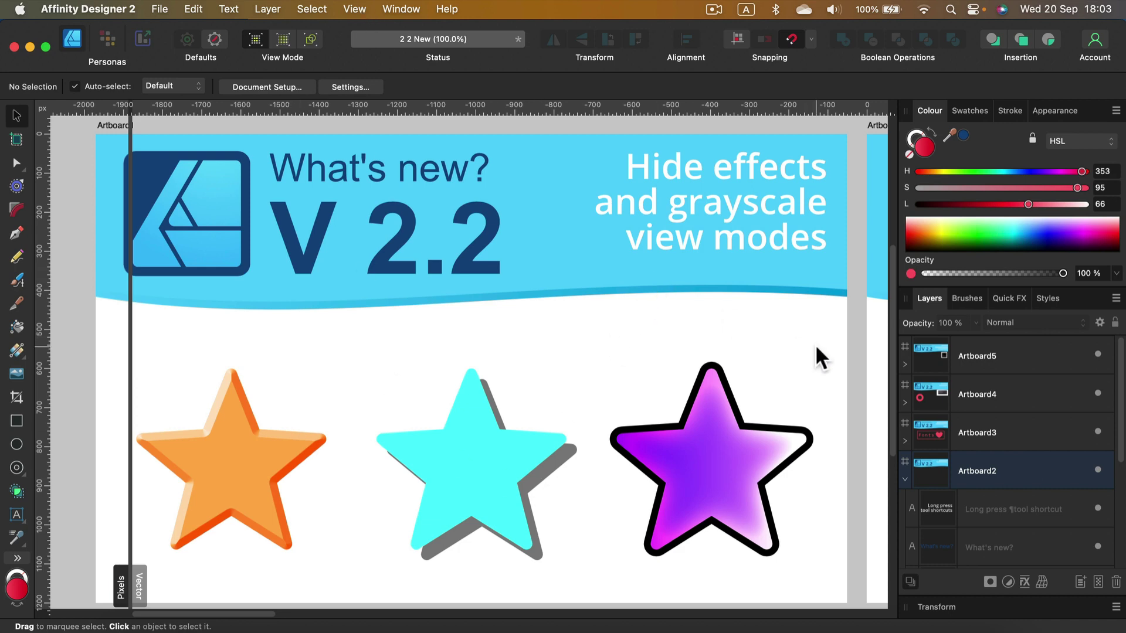
Pan across the canvas until Artboard2, 'Long press tool shortcuts', is framed
{"action": "left_click_drag", "start_coordinate": [816, 343], "coordinate": [431, 329]}
{"action": "left_click_drag", "start_coordinate": [581, 334], "coordinate": [298, 352]}
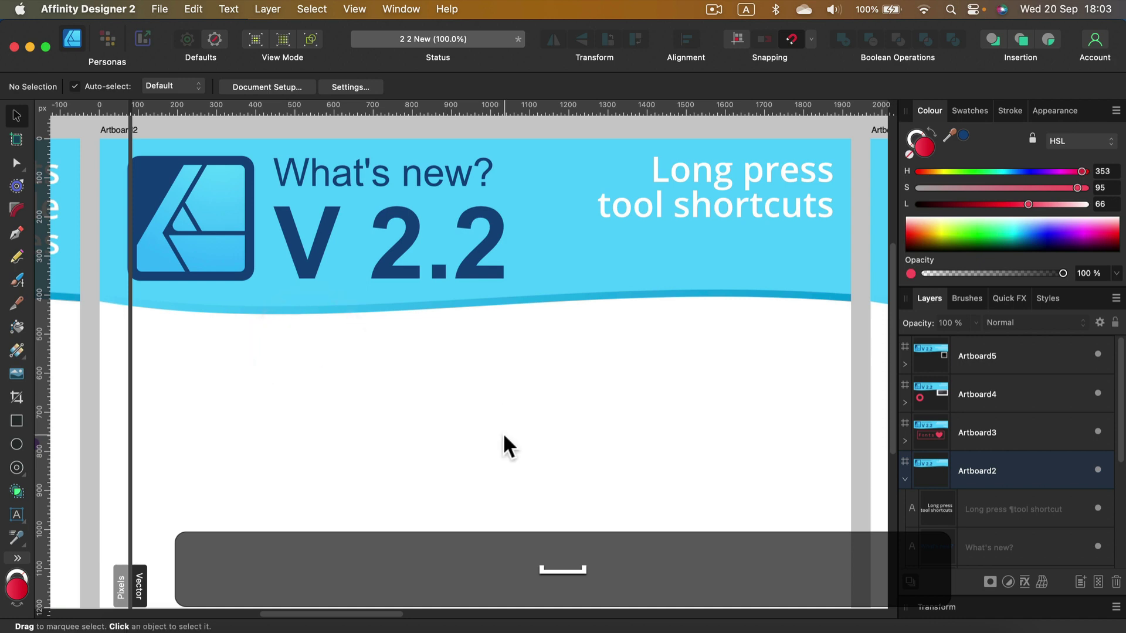
{"action": "mouse_move", "coordinate": [503, 434]}
{"action": "left_mouse_down"}
{"action": "mouse_move", "coordinate": [560, 387]}
{"action": "mouse_move", "coordinate": [522, 449]}
{"action": "mouse_move", "coordinate": [586, 405]}
{"action": "mouse_move", "coordinate": [505, 467]}
{"action": "mouse_move", "coordinate": [528, 422]}
{"action": "left_mouse_up"}
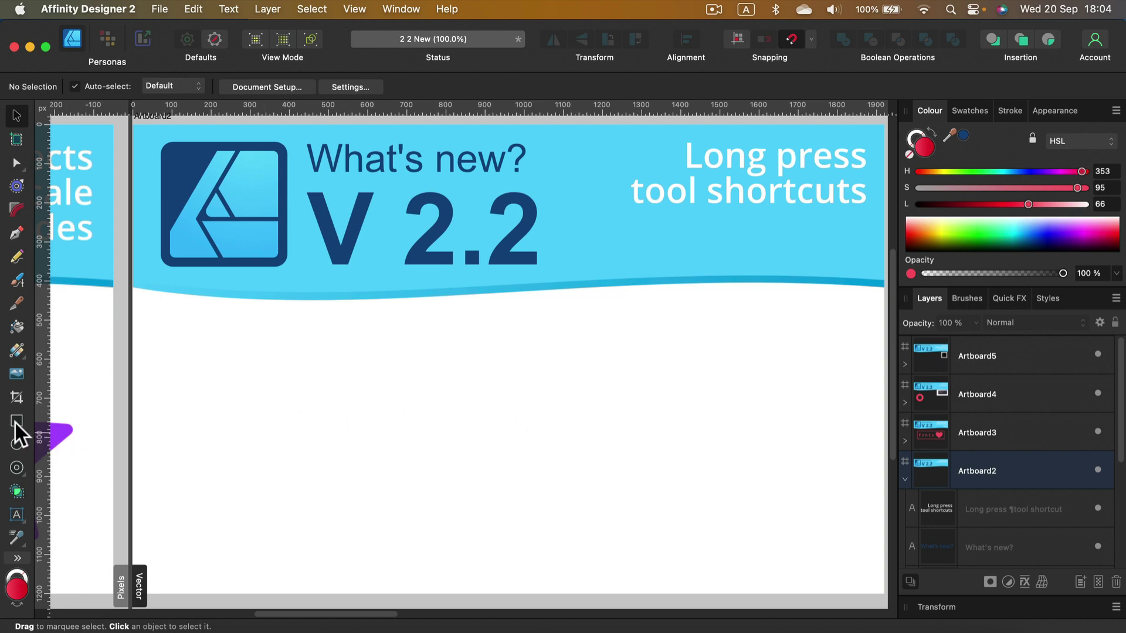
Draw a red circle with the Ellipse Tool and redraw its gradient via long-press G
{"action": "left_click", "coordinate": [16, 444]}
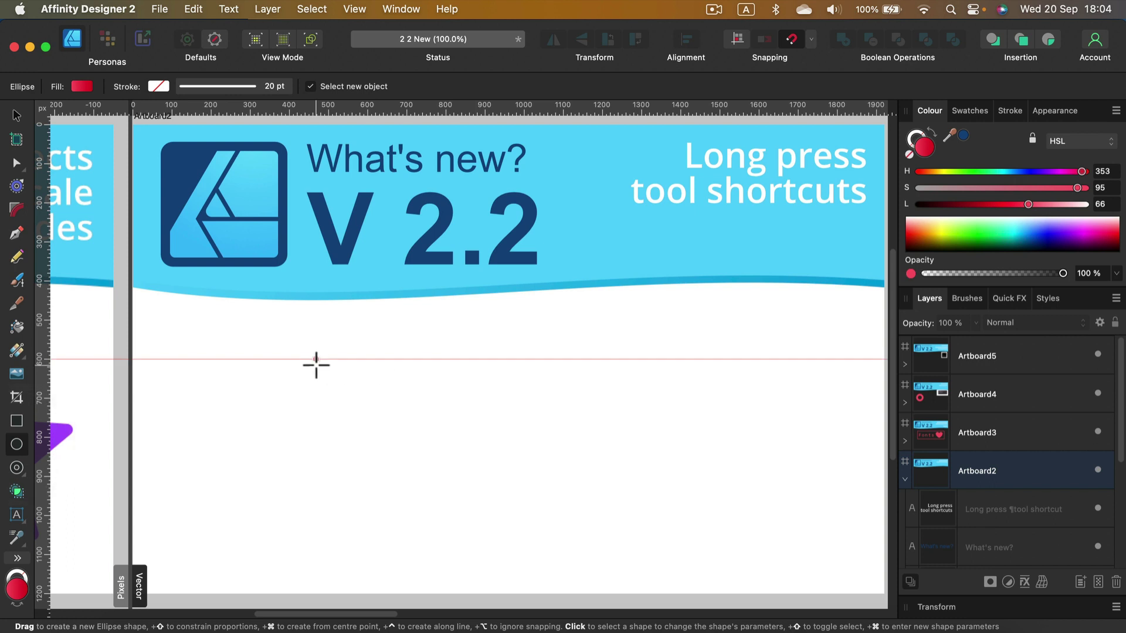
{"action": "mouse_move", "coordinate": [300, 360]}
{"action": "left_mouse_down"}
{"action": "mouse_move", "coordinate": [453, 480]}
{"action": "mouse_move", "coordinate": [414, 484]}
{"action": "left_mouse_up"}
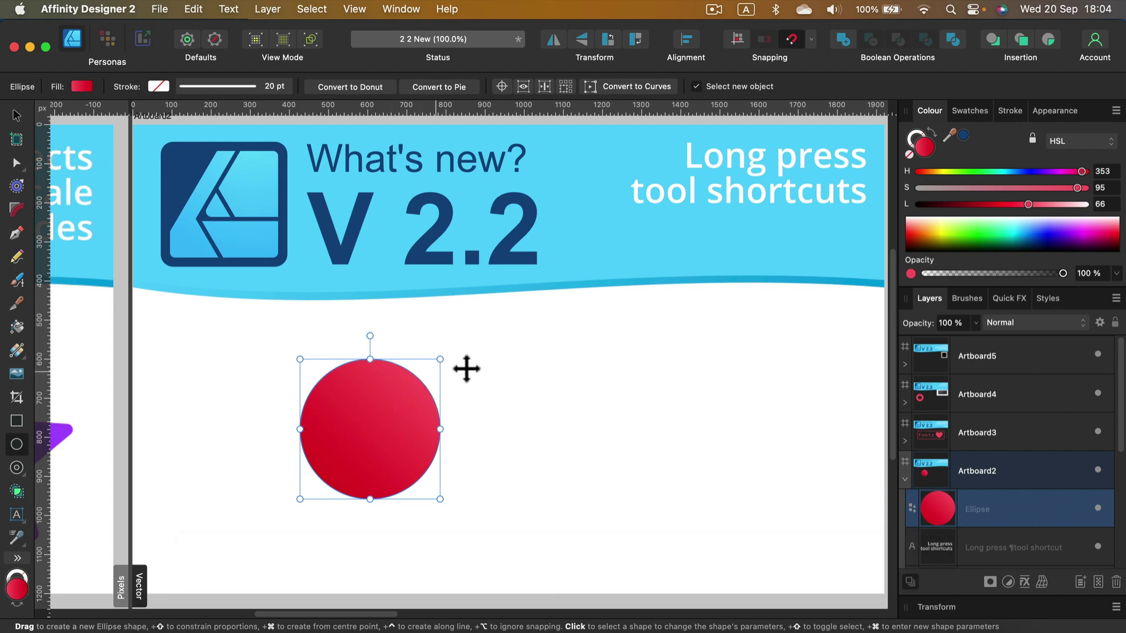
{"action": "key", "text": "g"}
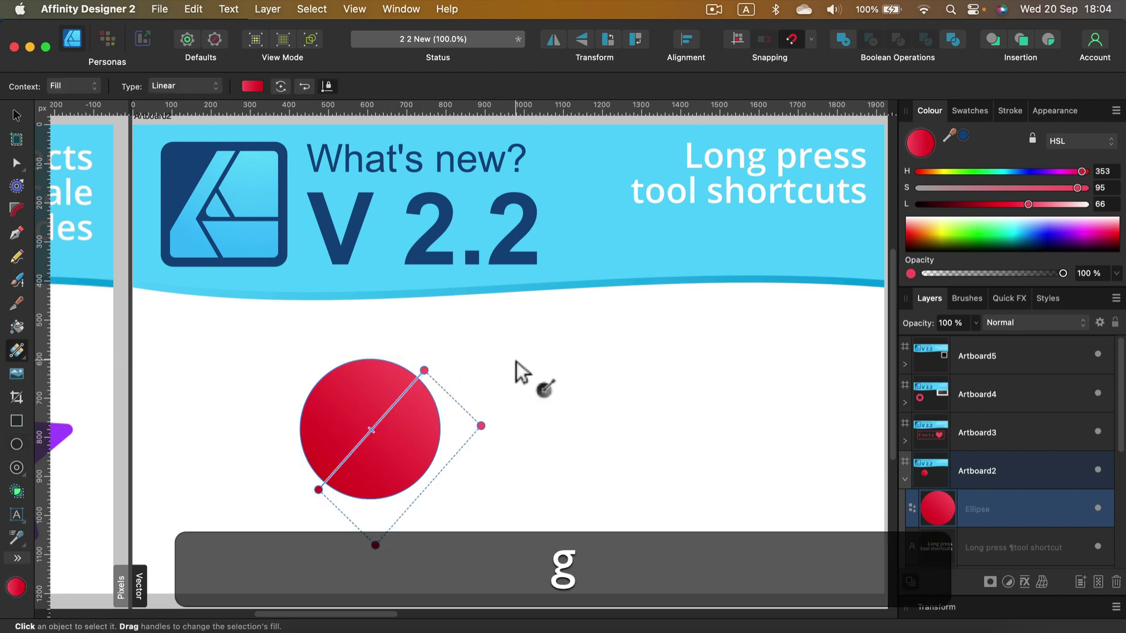
{"action": "mouse_move", "coordinate": [369, 398]}
{"action": "left_mouse_down"}
{"action": "mouse_move", "coordinate": [307, 360]}
{"action": "mouse_move", "coordinate": [388, 458]}
{"action": "mouse_move", "coordinate": [425, 400]}
{"action": "left_mouse_up"}
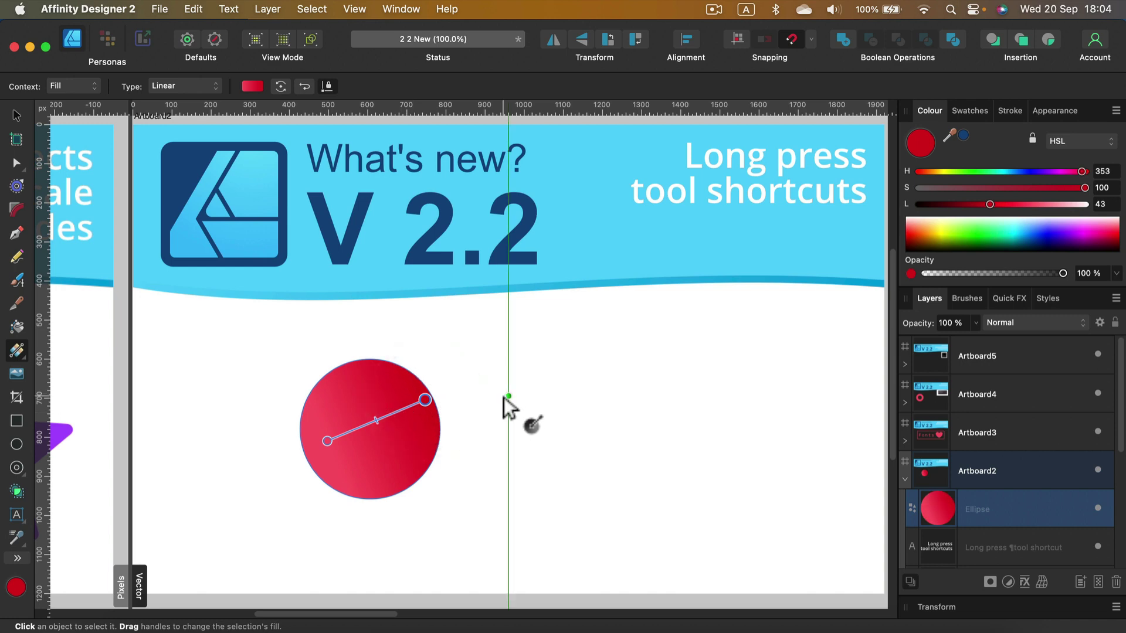
{"action": "key", "text": "g"}
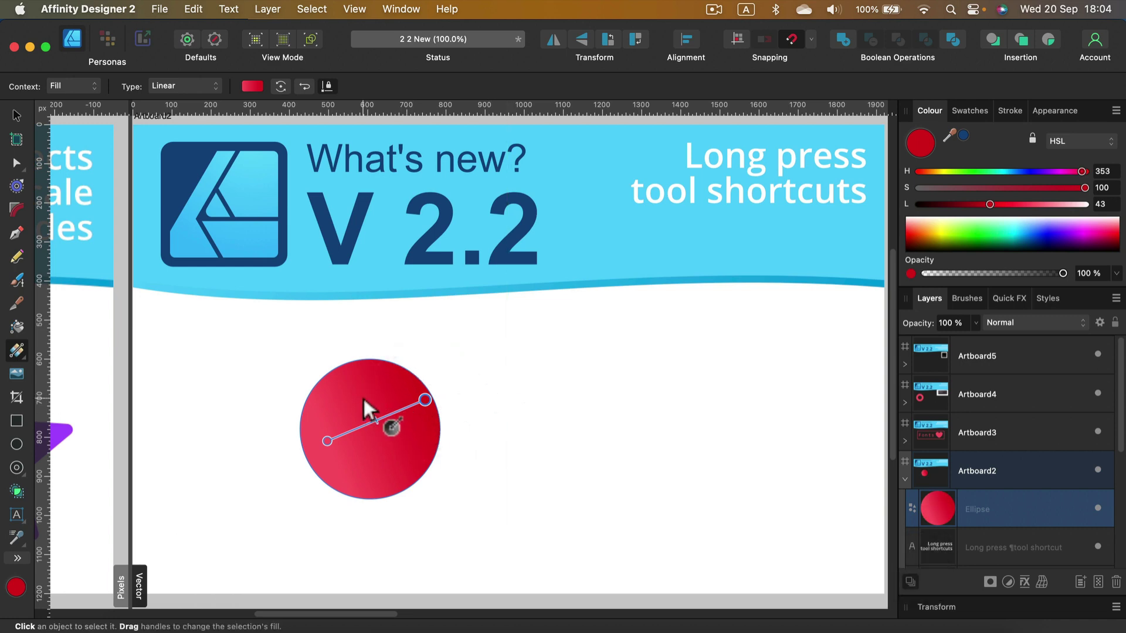
{"action": "left_click_drag", "start_coordinate": [358, 391], "coordinate": [411, 451]}
Shift-draw a second circle to the right and redraw its gradient upward, reversing the shading
{"action": "key", "text": "m"}
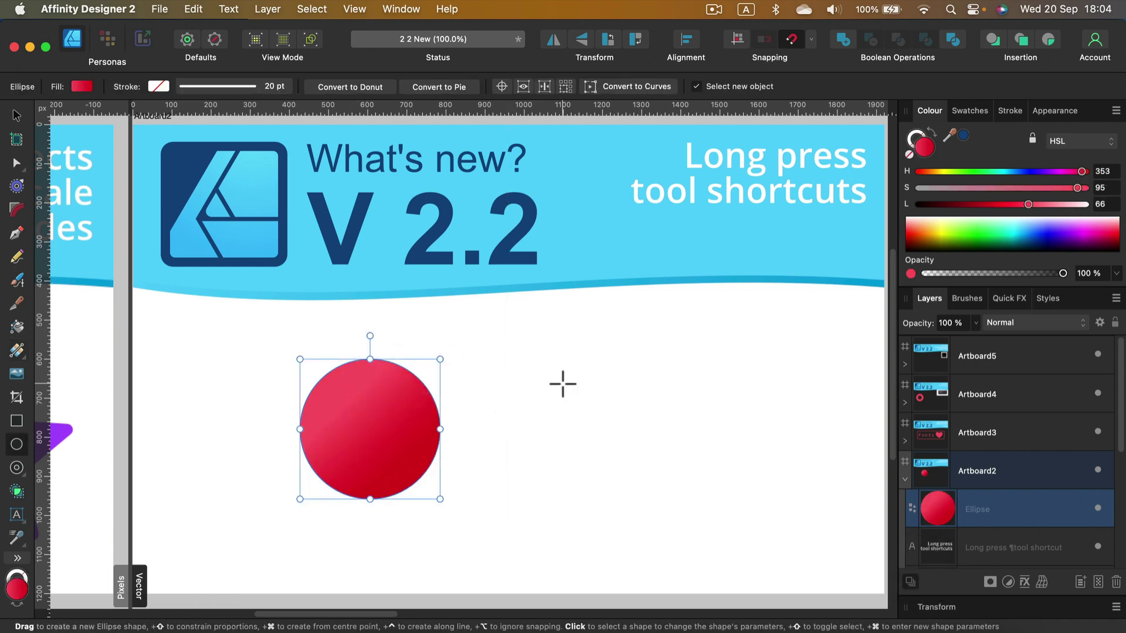
{"action": "left_click_drag", "start_coordinate": [487, 360], "coordinate": [627, 499]}
{"action": "key", "text": "shift"}
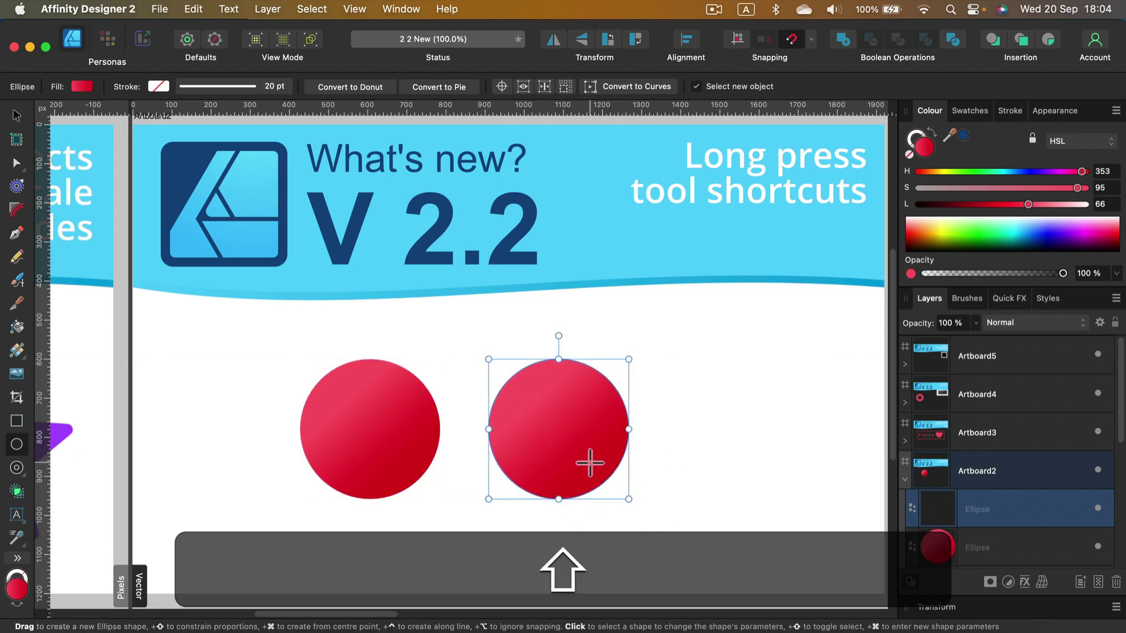
{"action": "key", "text": "g"}
{"action": "left_click_drag", "start_coordinate": [543, 446], "coordinate": [618, 361]}
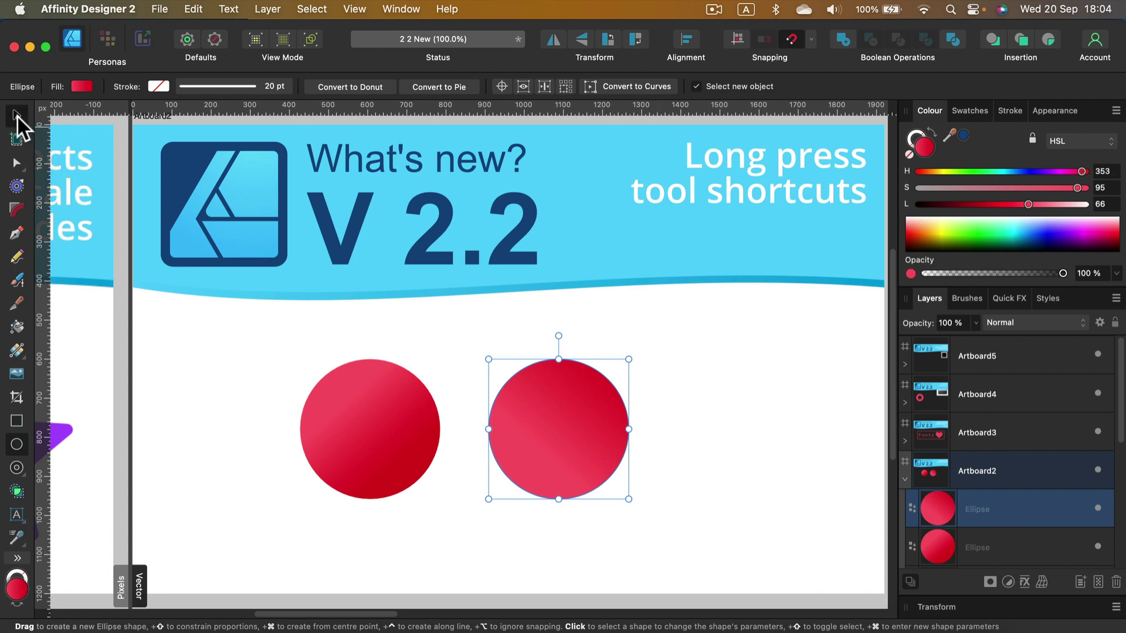
Deselect the circle and pan to the grid presets and favourite fonts artboard
{"action": "left_click", "coordinate": [16, 115]}
{"action": "left_click", "coordinate": [791, 385]}
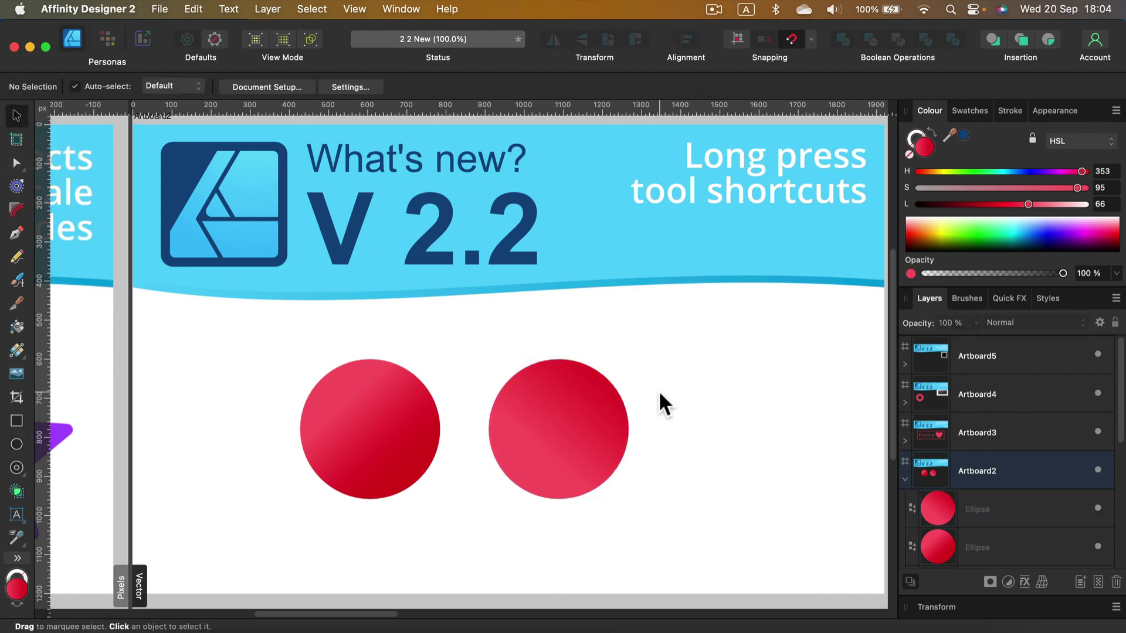
{"action": "key", "text": "space"}
{"action": "mouse_move", "coordinate": [836, 378]}
{"action": "left_mouse_down"}
{"action": "mouse_move", "coordinate": [636, 378]}
{"action": "mouse_move", "coordinate": [530, 344]}
{"action": "left_mouse_up"}
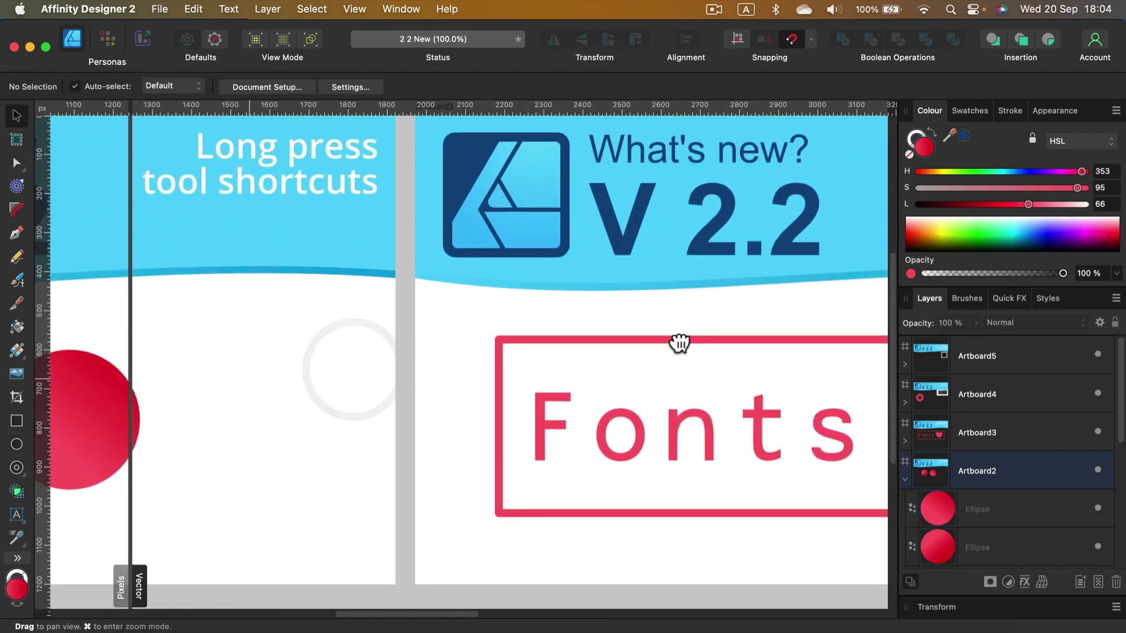
{"action": "left_click_drag", "start_coordinate": [665, 343], "coordinate": [462, 359]}
{"action": "left_click_drag", "start_coordinate": [716, 385], "coordinate": [675, 390]}
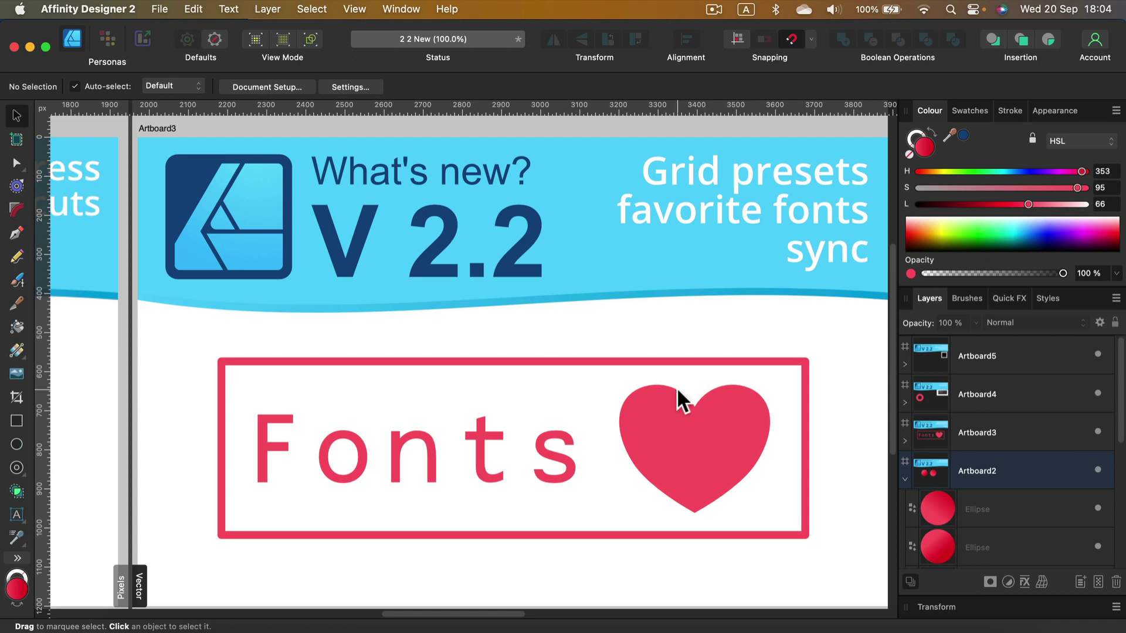
Select the 'Fonts' text and pick the Artistic Text Tool from the flyout
{"action": "left_click", "coordinate": [452, 466]}
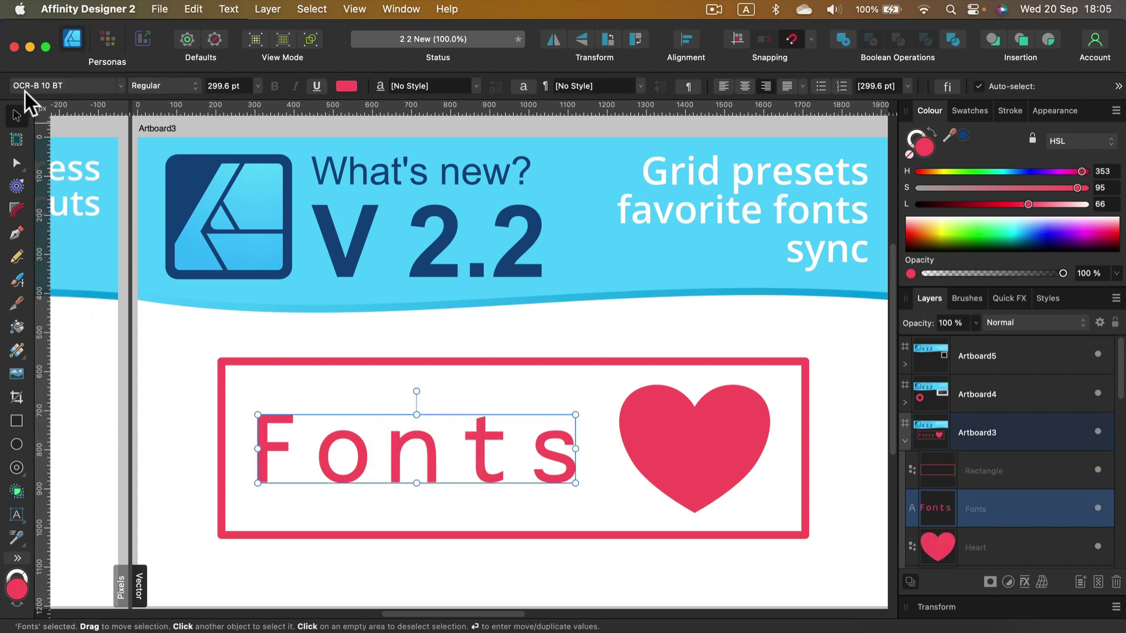
{"action": "left_click", "coordinate": [10, 516]}
{"action": "left_click", "coordinate": [60, 517]}
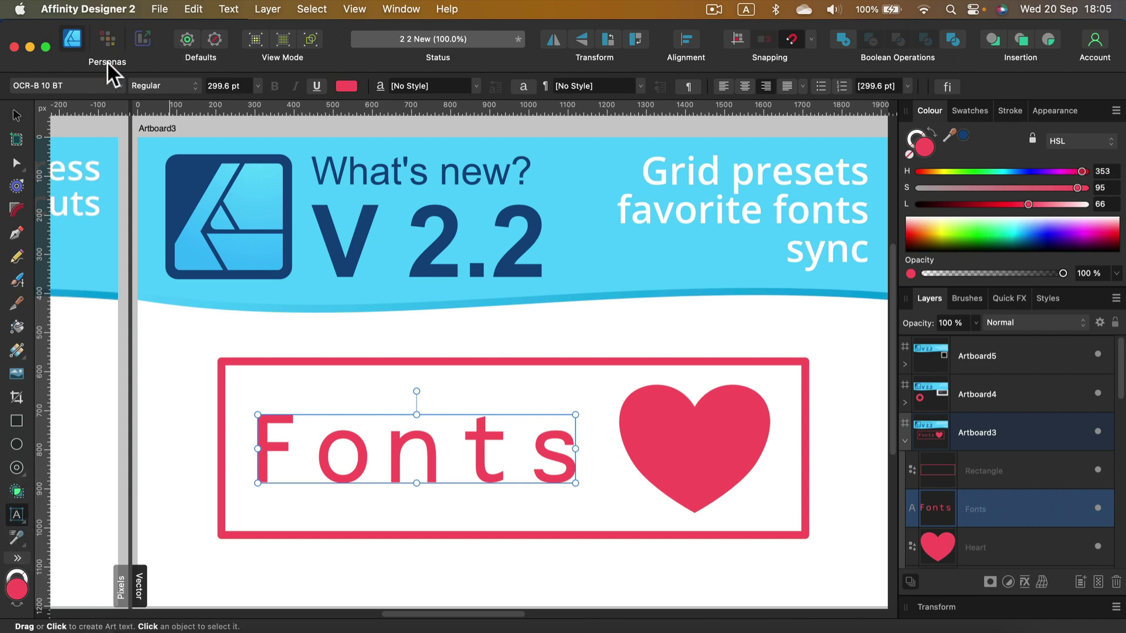
Mark Offside as a favourite font and show the Favourites list
{"action": "left_click", "coordinate": [117, 86]}
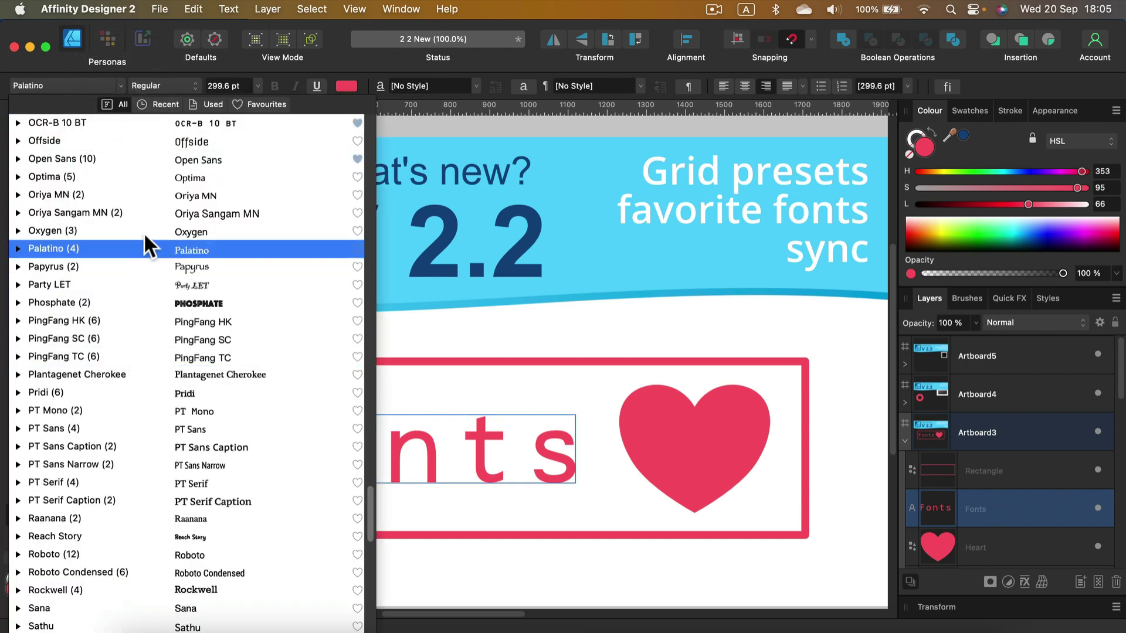
{"action": "left_click", "coordinate": [356, 122]}
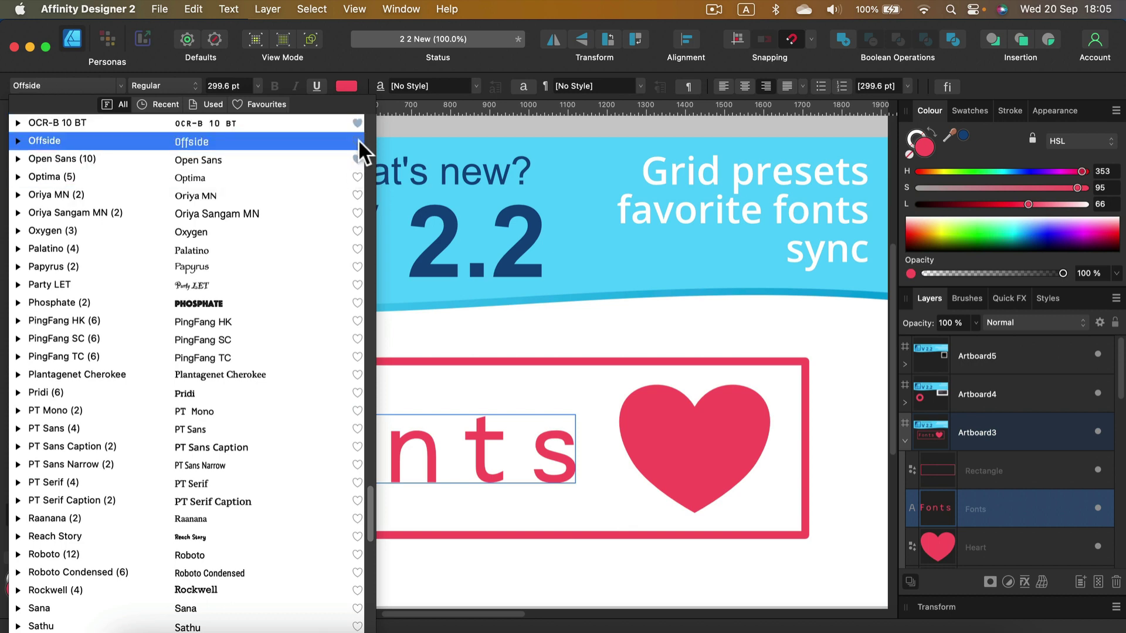
{"action": "left_click", "coordinate": [263, 106]}
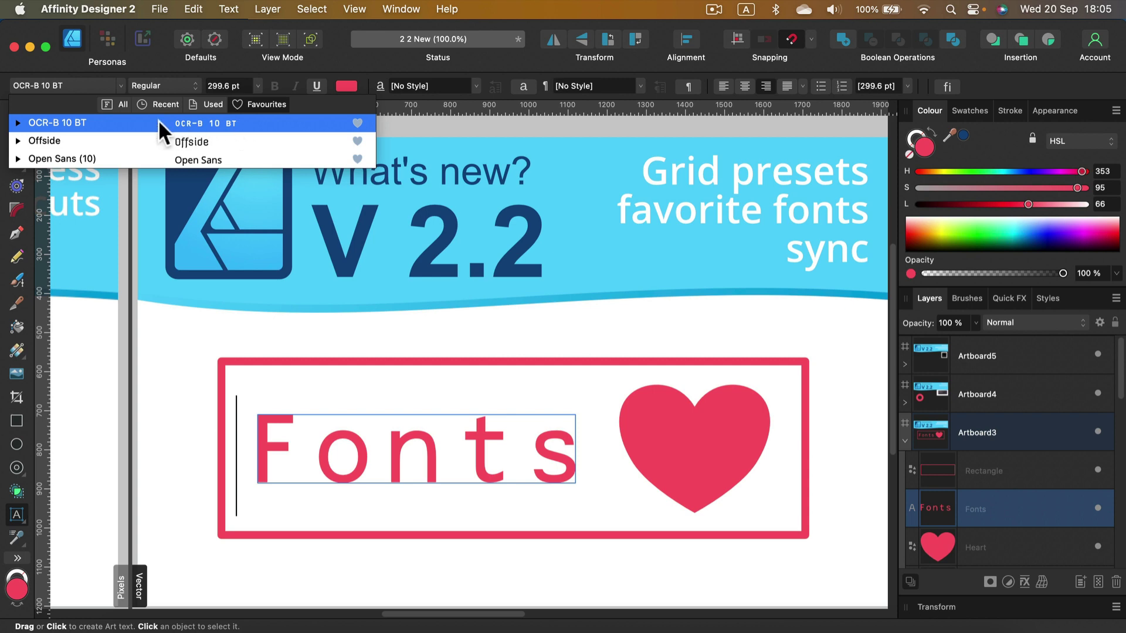
{"action": "left_click", "coordinate": [384, 59]}
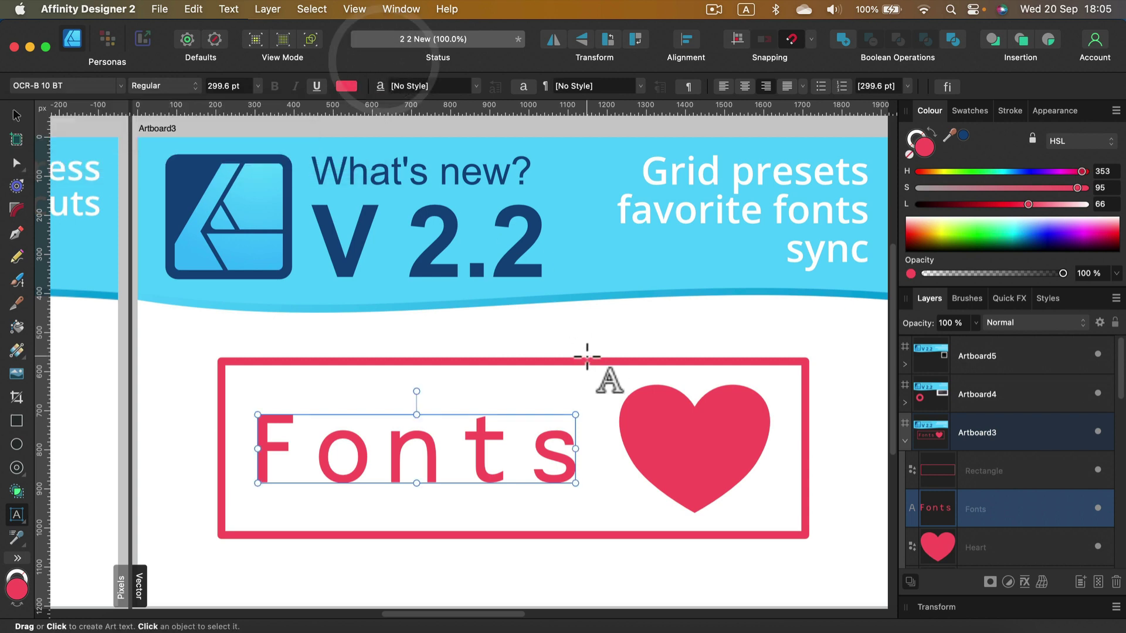
Return to the Move Tool and pan to the 'Manual Move Tool' artboard
{"action": "left_click", "coordinate": [16, 116]}
{"action": "left_click", "coordinate": [733, 336]}
{"action": "mouse_move", "coordinate": [789, 325]}
{"action": "left_mouse_down"}
{"action": "mouse_move", "coordinate": [554, 308]}
{"action": "mouse_move", "coordinate": [692, 294]}
{"action": "mouse_move", "coordinate": [437, 337]}
{"action": "mouse_move", "coordinate": [457, 317]}
{"action": "mouse_move", "coordinate": [485, 320]}
{"action": "left_mouse_up"}
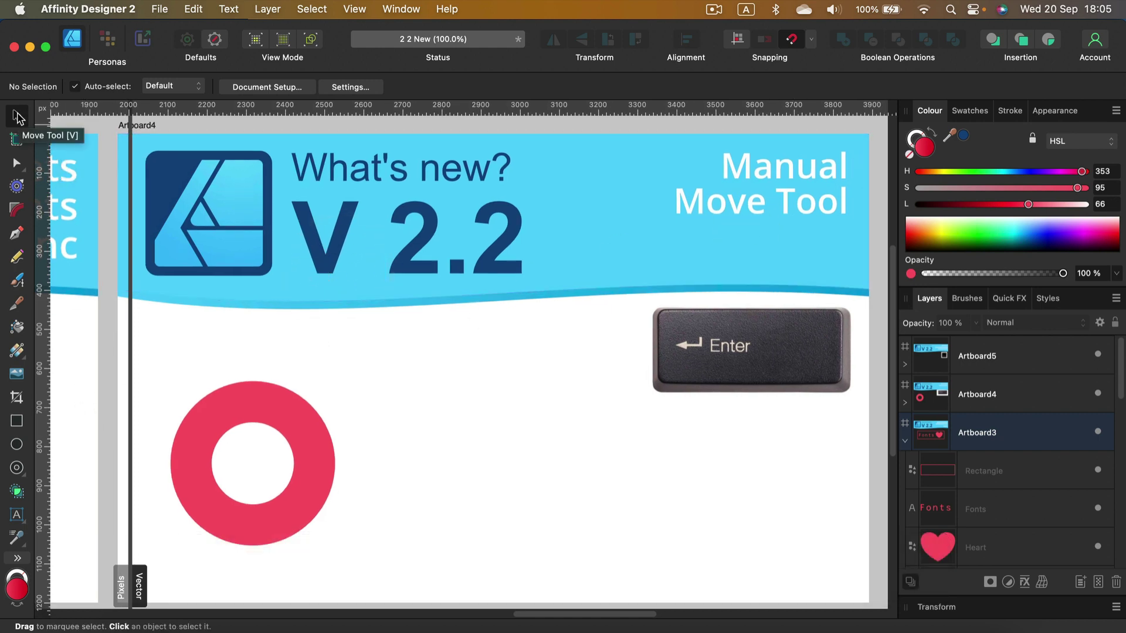
Cmd-drag copies of the red donut, delete them, and nudge the original up-right
{"action": "mouse_move", "coordinate": [298, 465]}
{"action": "left_mouse_down"}
{"action": "mouse_move", "coordinate": [497, 546]}
{"action": "mouse_move", "coordinate": [505, 502]}
{"action": "mouse_move", "coordinate": [613, 440]}
{"action": "mouse_move", "coordinate": [322, 453]}
{"action": "mouse_move", "coordinate": [557, 489]}
{"action": "mouse_move", "coordinate": [278, 443]}
{"action": "mouse_move", "coordinate": [468, 402]}
{"action": "mouse_move", "coordinate": [672, 472]}
{"action": "left_mouse_up"}
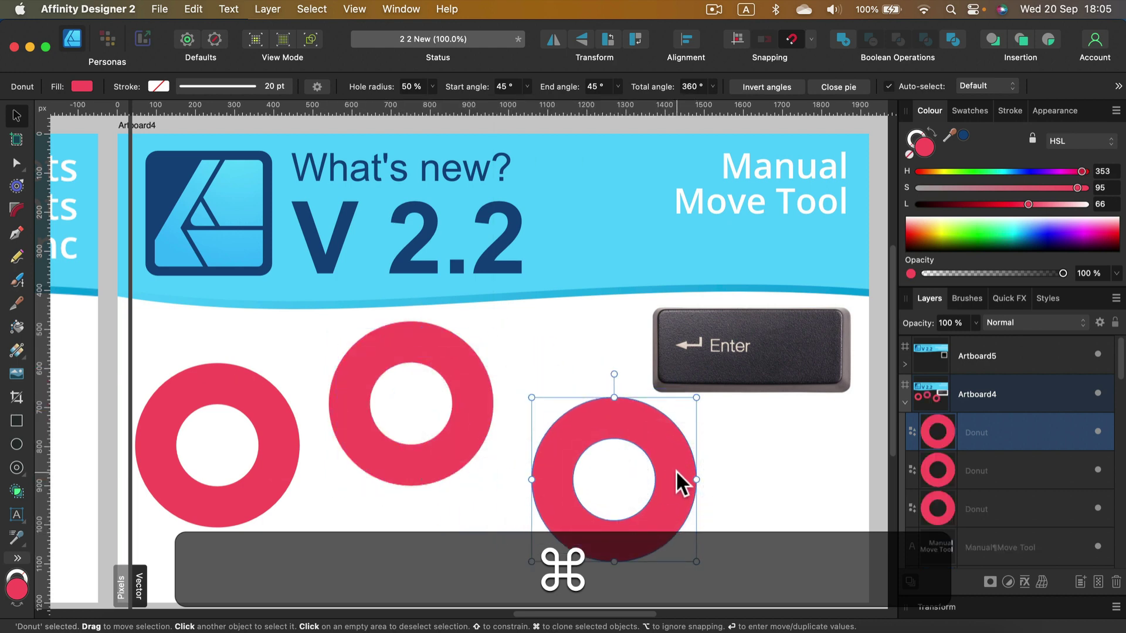
{"action": "key", "text": "BackSpace"}
{"action": "key", "text": "BackSpace"}
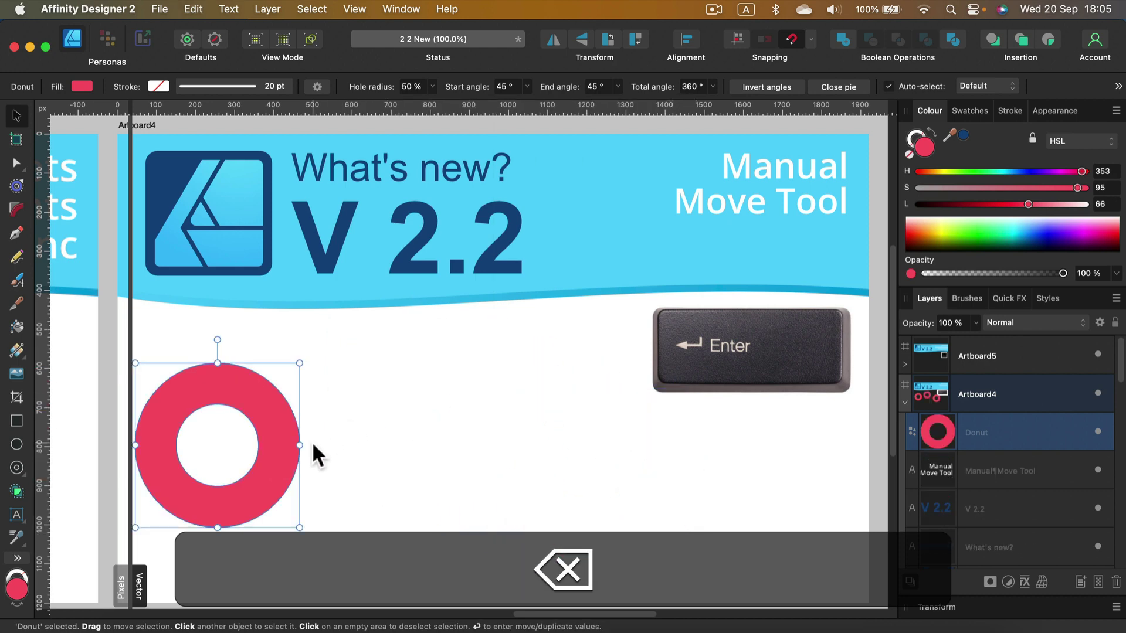
{"action": "left_click_drag", "start_coordinate": [287, 463], "coordinate": [311, 447]}
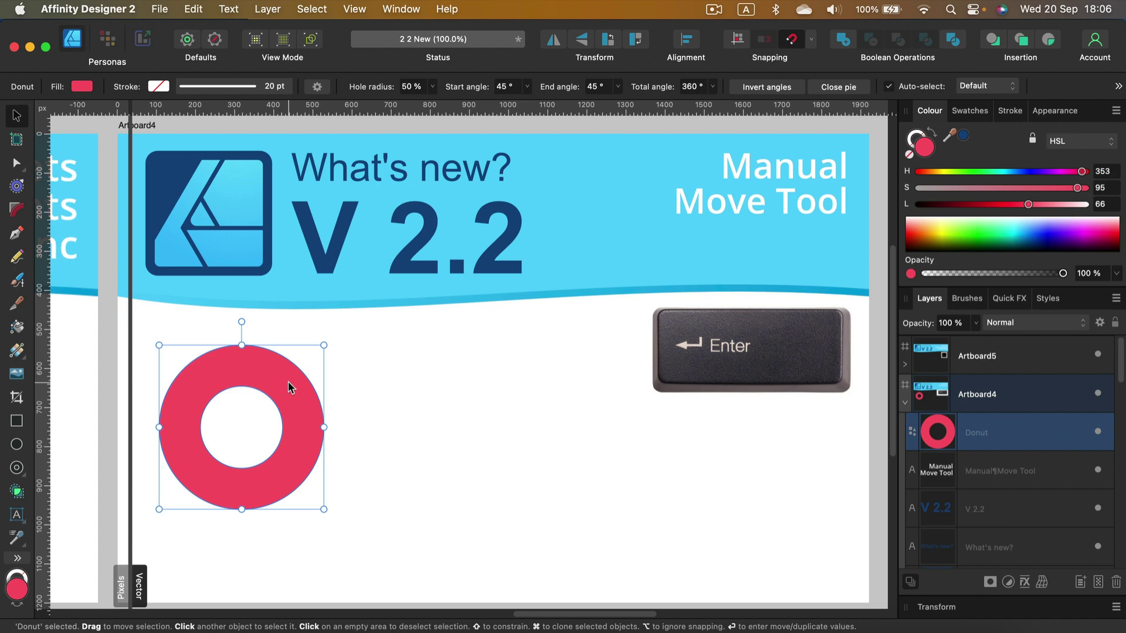
In Move / Duplicate, set Horizontal to 400 px and tick Duplicate
{"action": "key", "text": "Return"}
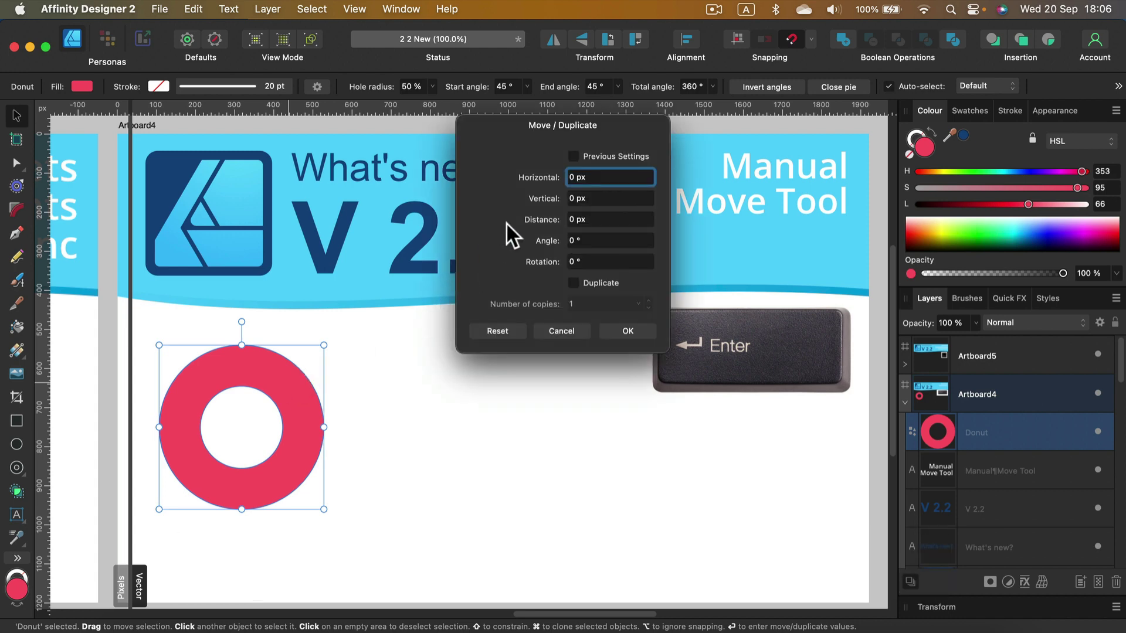
{"action": "left_click_drag", "start_coordinate": [527, 125], "coordinate": [502, 120]}
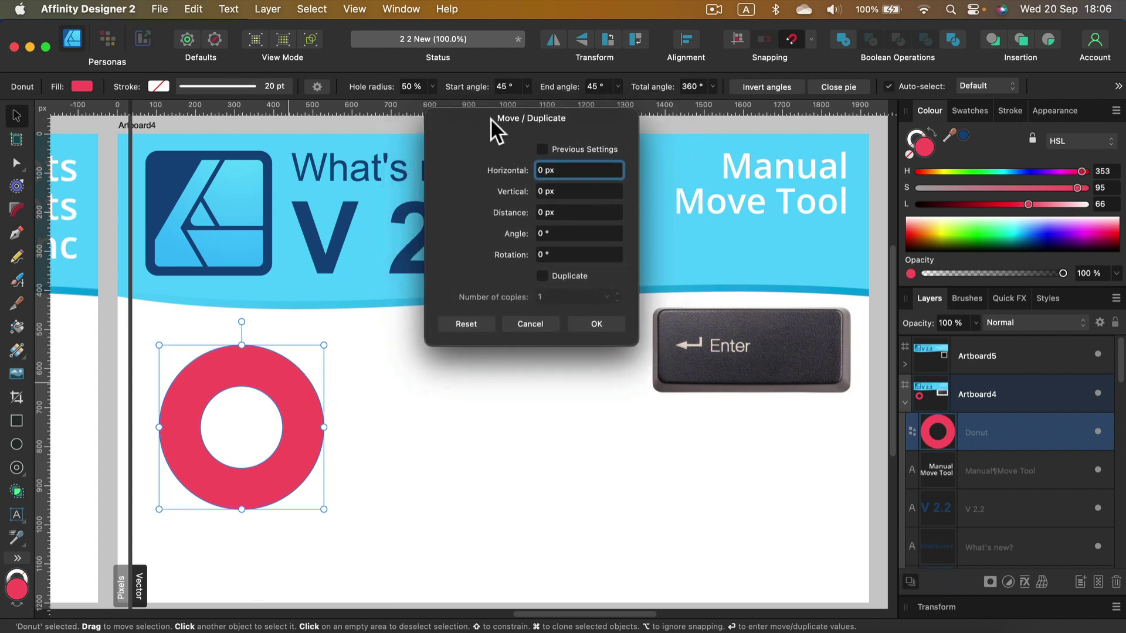
{"action": "left_click", "coordinate": [507, 163]}
{"action": "type", "text": "100"}
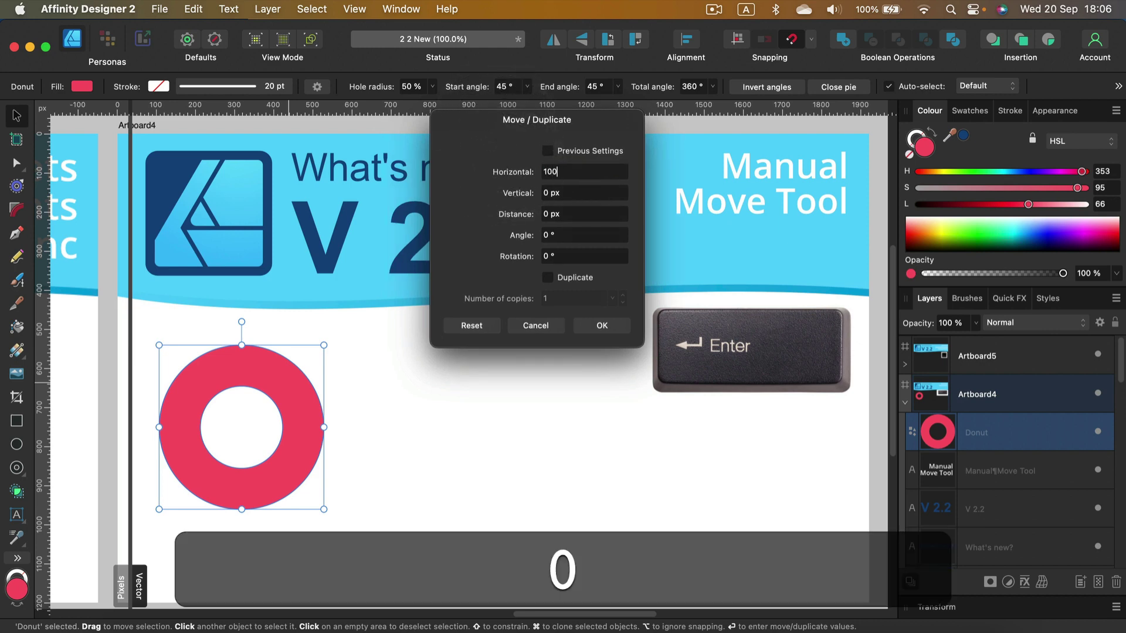
{"action": "key", "text": "Return"}
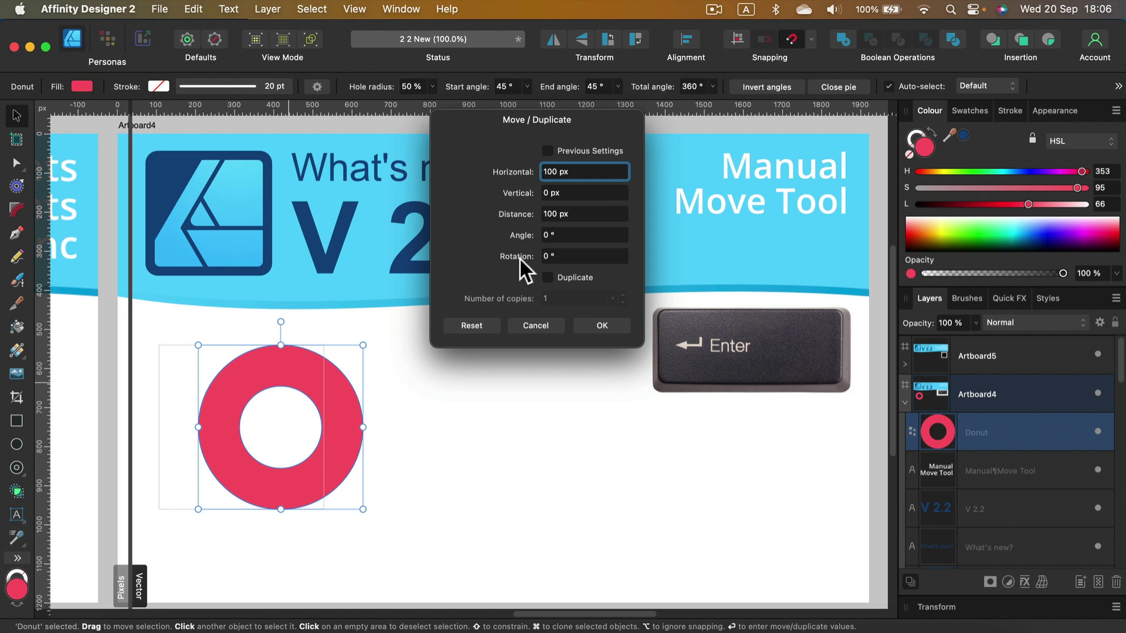
{"action": "left_click", "coordinate": [550, 277]}
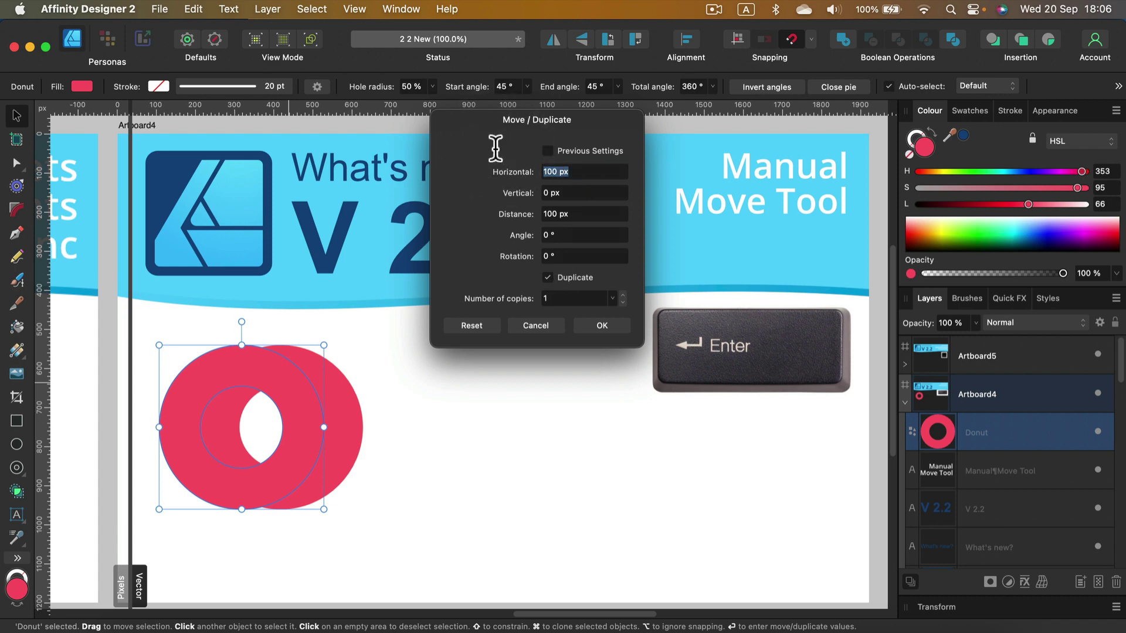
{"action": "type", "text": "400"}
{"action": "left_click", "coordinate": [583, 216]}
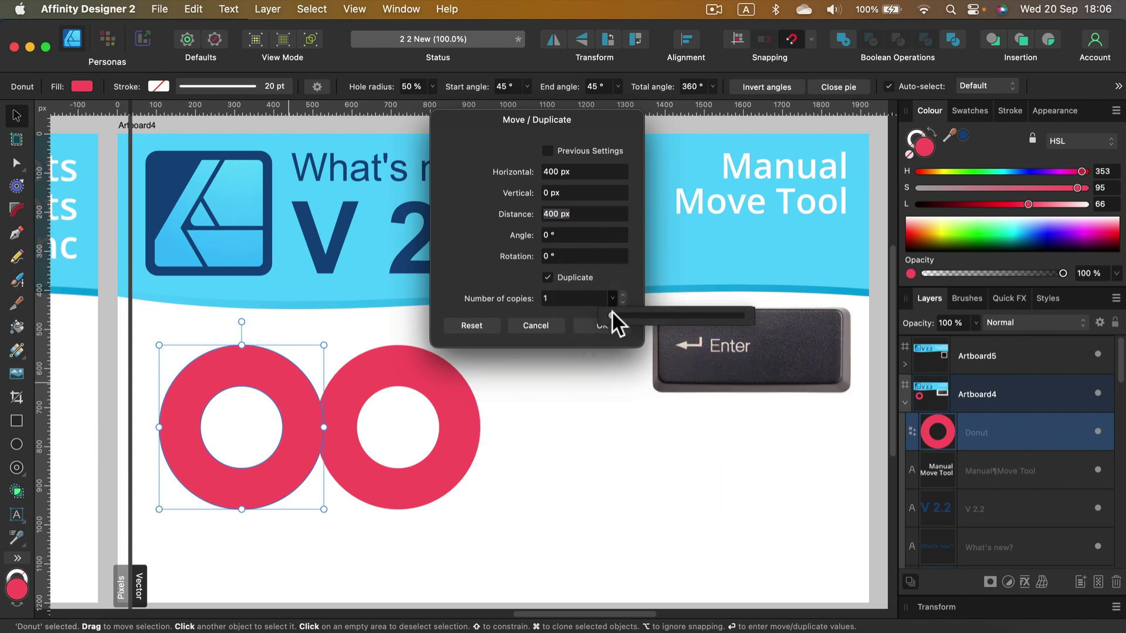
{"action": "type", "text": "6"}
Set Number of copies to 3, confirm, and select the rightmost donut
{"action": "left_click_drag", "start_coordinate": [612, 310], "coordinate": [613, 309]}
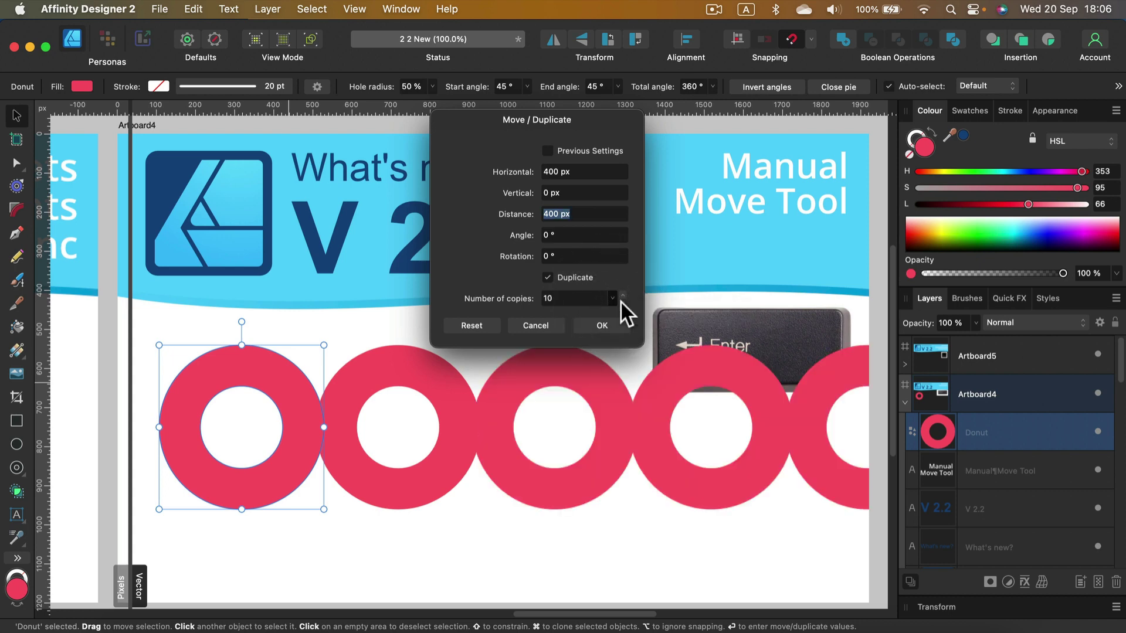
{"action": "left_click", "coordinate": [622, 300]}
{"action": "left_click", "coordinate": [621, 303]}
{"action": "left_click", "coordinate": [622, 303]}
{"action": "left_click", "coordinate": [622, 303]}
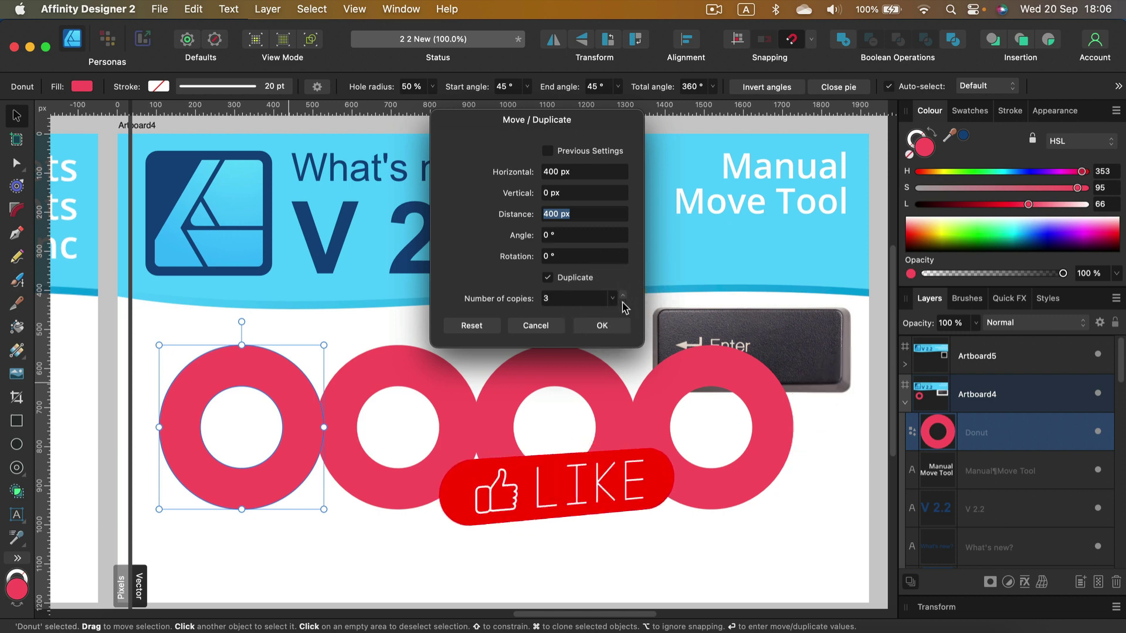
{"action": "left_click", "coordinate": [622, 305]}
{"action": "left_click", "coordinate": [622, 294]}
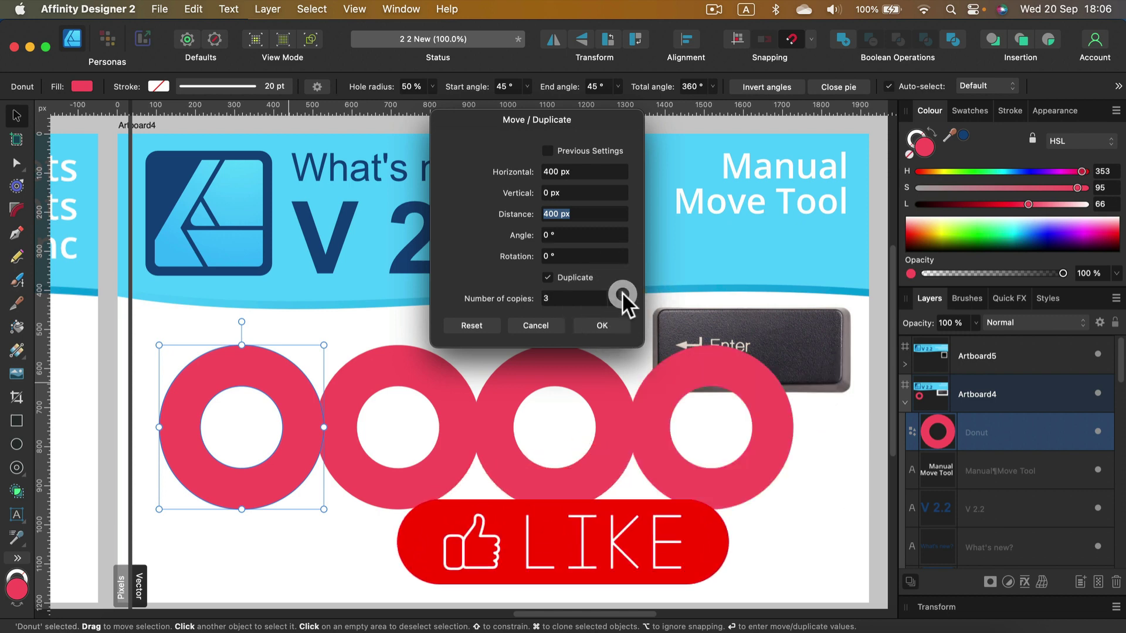
{"action": "left_click", "coordinate": [601, 325]}
{"action": "left_click", "coordinate": [1020, 433]}
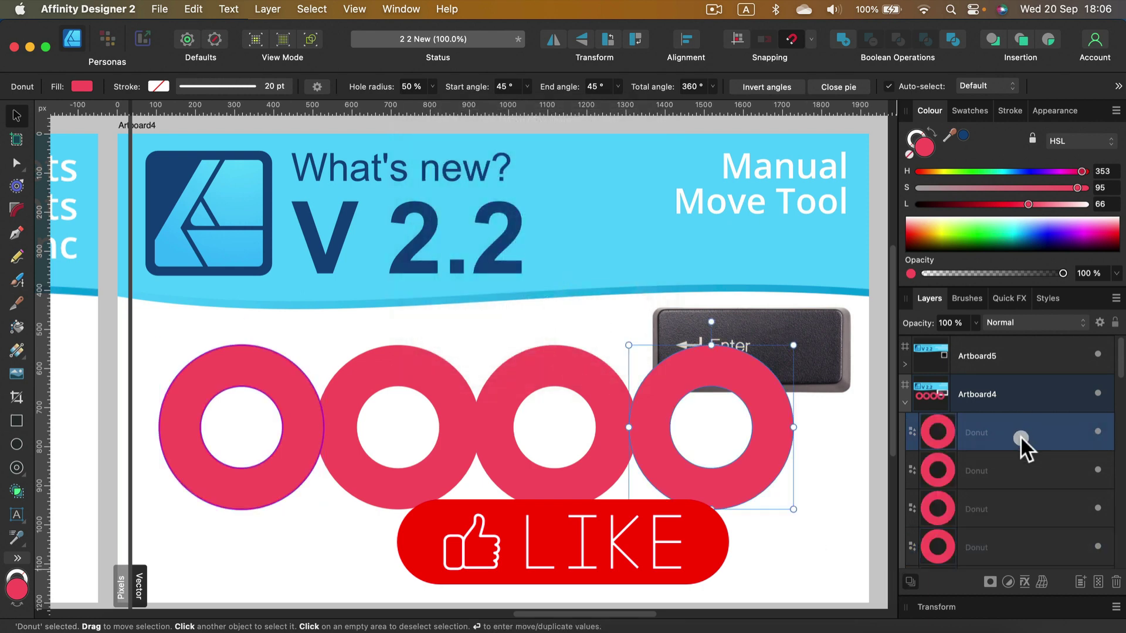
Shift-select all four donuts and open Move / Duplicate
{"action": "left_click", "coordinate": [557, 498], "text": "shift"}
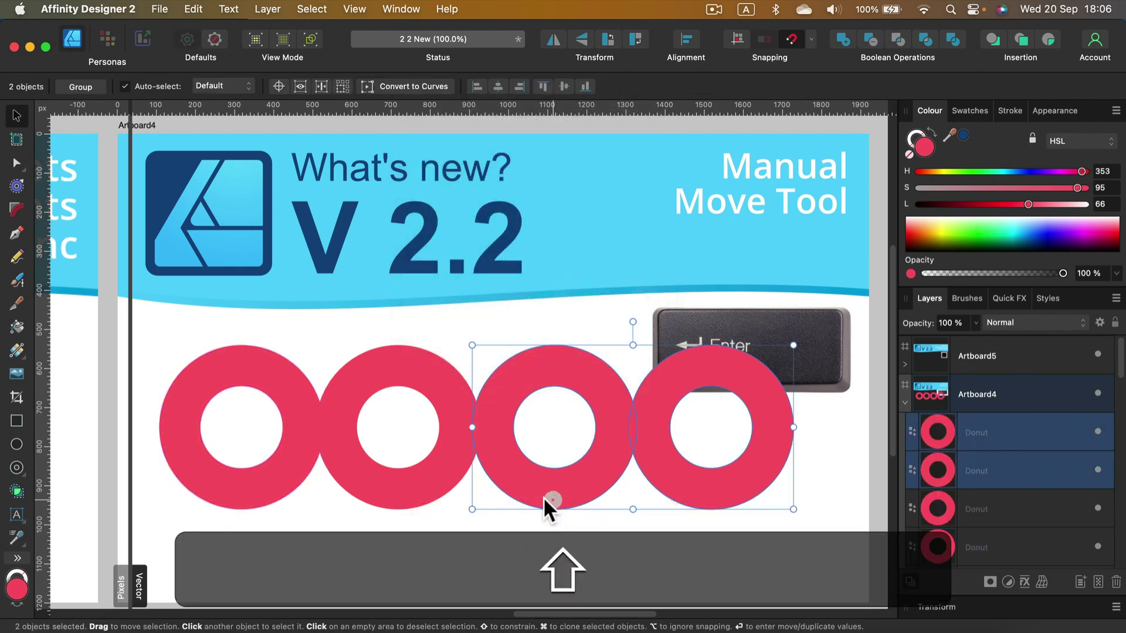
{"action": "left_click", "coordinate": [370, 482], "text": "shift"}
{"action": "left_click", "coordinate": [282, 482], "text": "shift"}
{"action": "scroll", "coordinate": [422, 506], "scroll_direction": "down", "scroll_amount": 5}
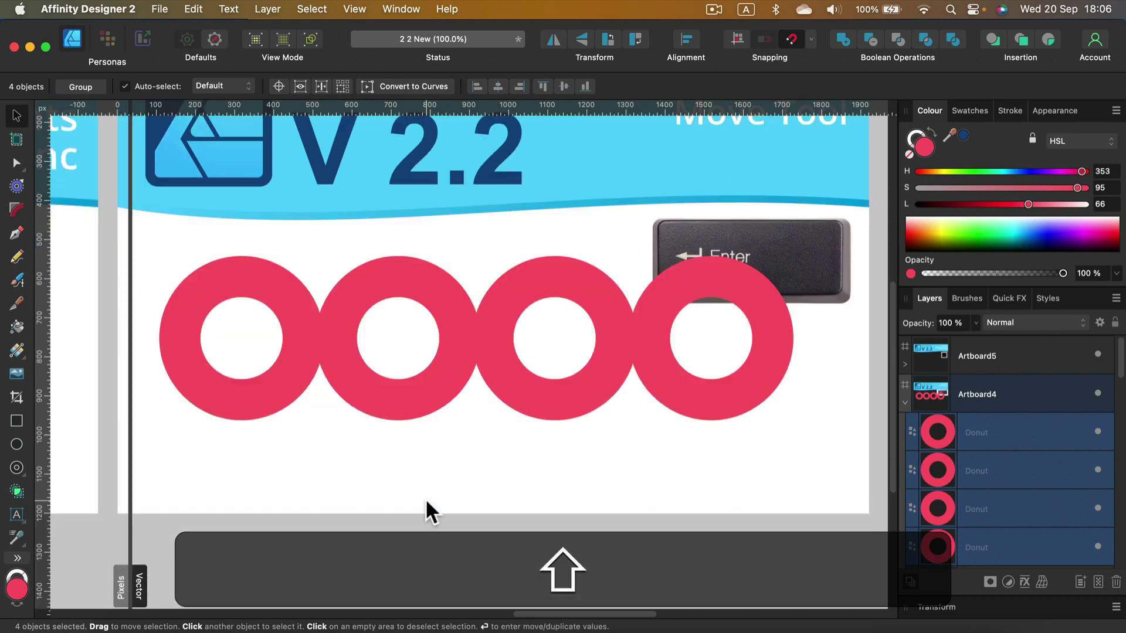
{"action": "key", "text": "Return"}
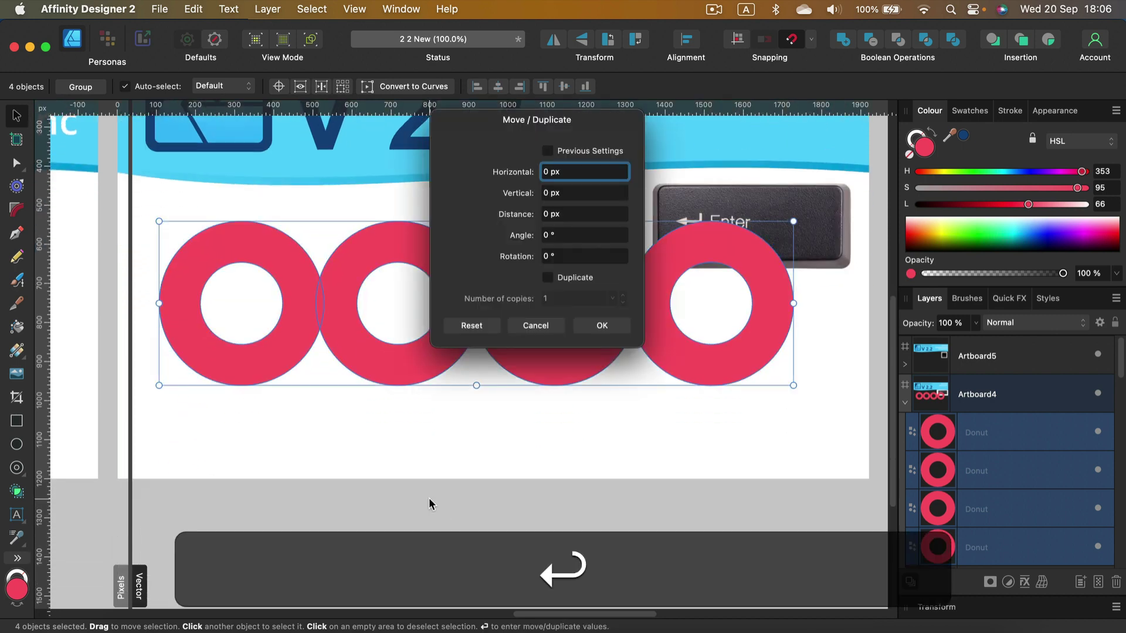
Duplicate the donut row 200 px lower, then delete the duplicated row
{"action": "left_click", "coordinate": [583, 194]}
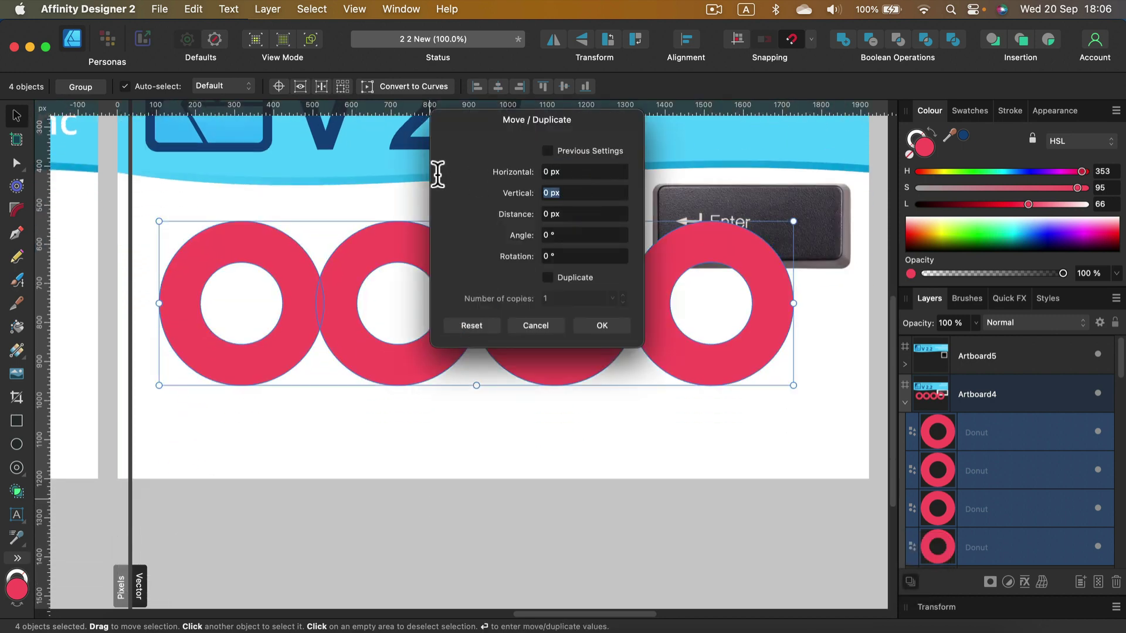
{"action": "type", "text": "200"}
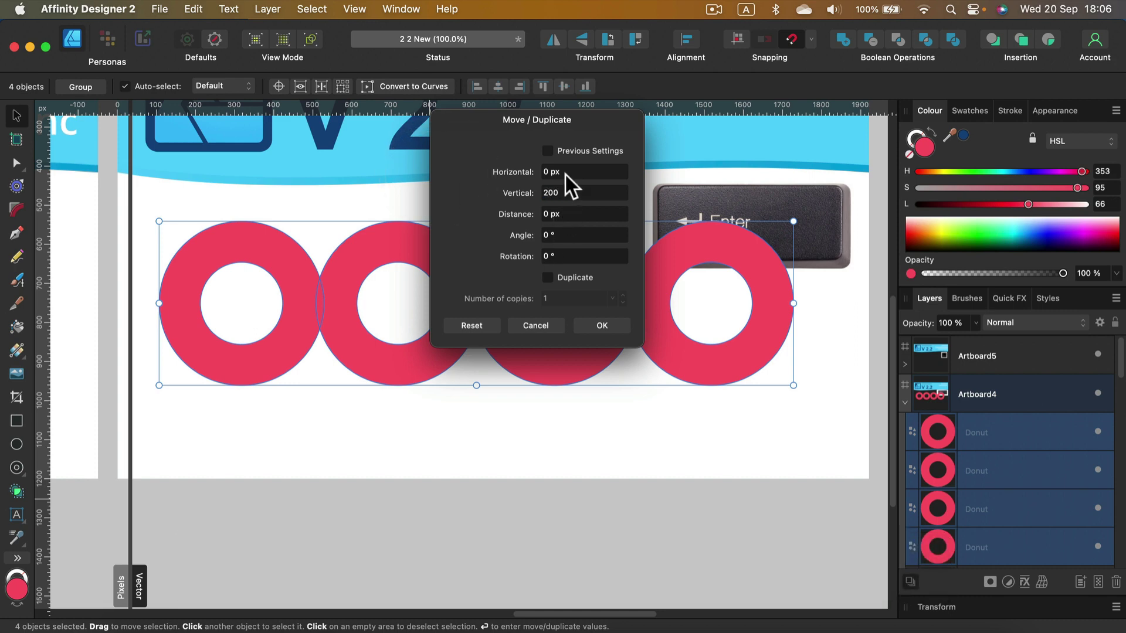
{"action": "type", "text": "0 px"}
{"action": "left_click", "coordinate": [566, 174]}
{"action": "left_click", "coordinate": [566, 195]}
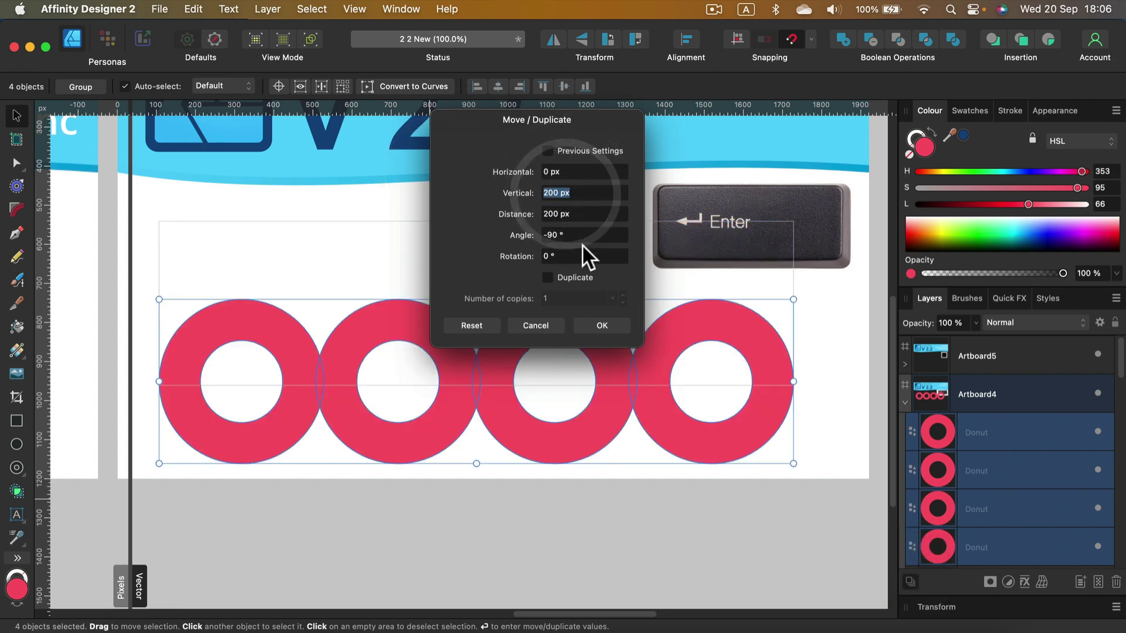
{"action": "left_click", "coordinate": [565, 276]}
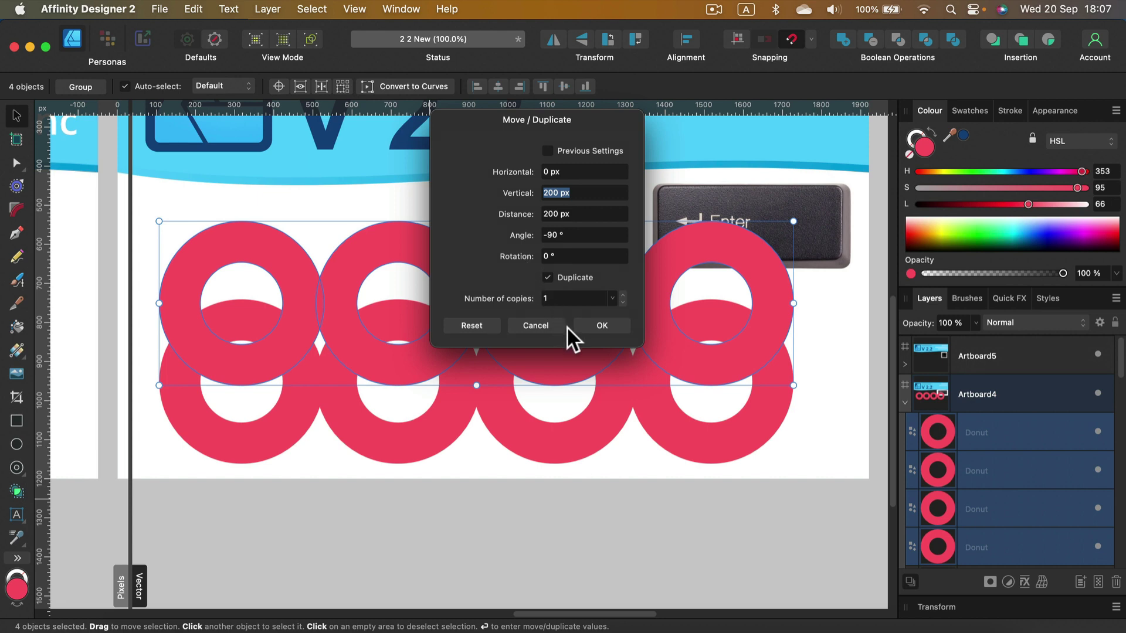
{"action": "left_click", "coordinate": [602, 326]}
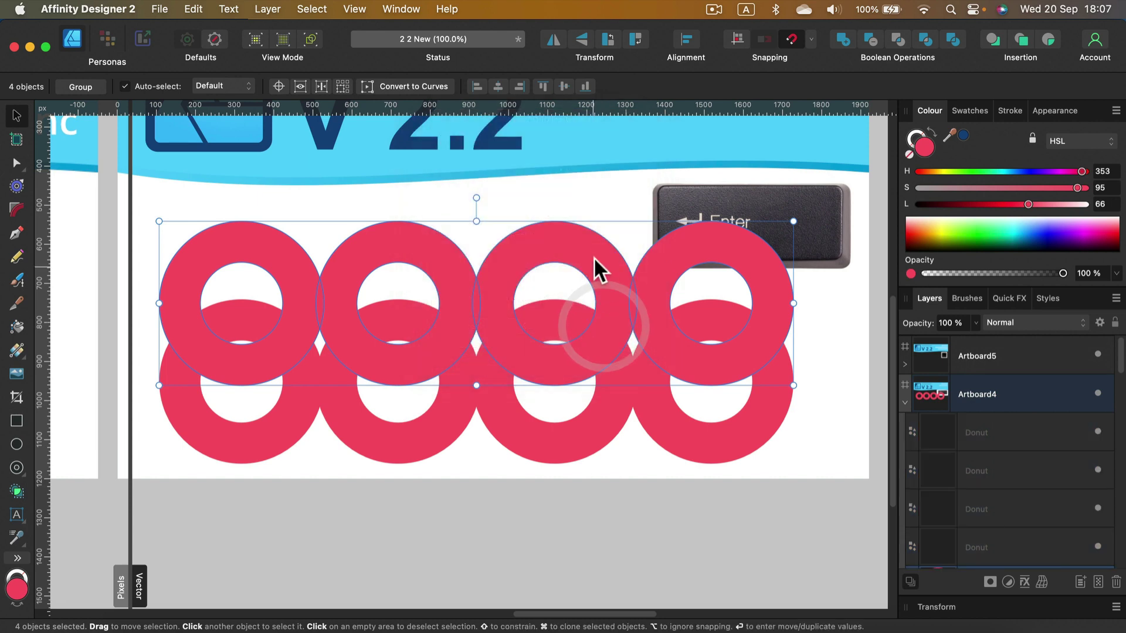
{"action": "key", "text": "BackSpace"}
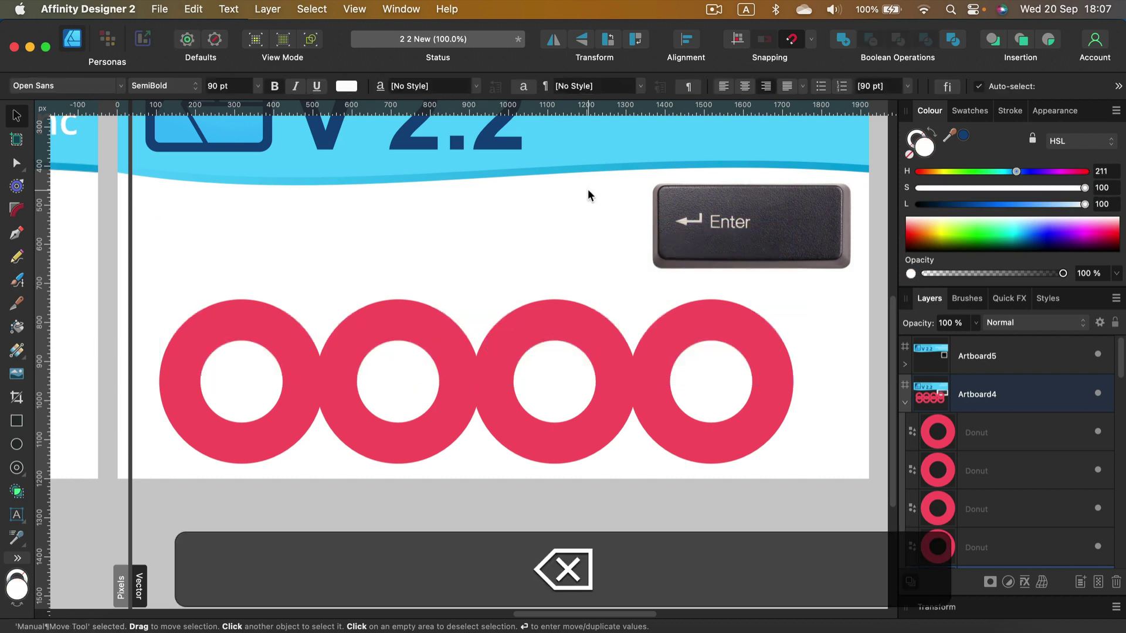
{"action": "scroll", "coordinate": [588, 189], "scroll_direction": "up", "scroll_amount": 2}
{"action": "scroll", "coordinate": [563, 220], "scroll_direction": "up", "scroll_amount": 2}
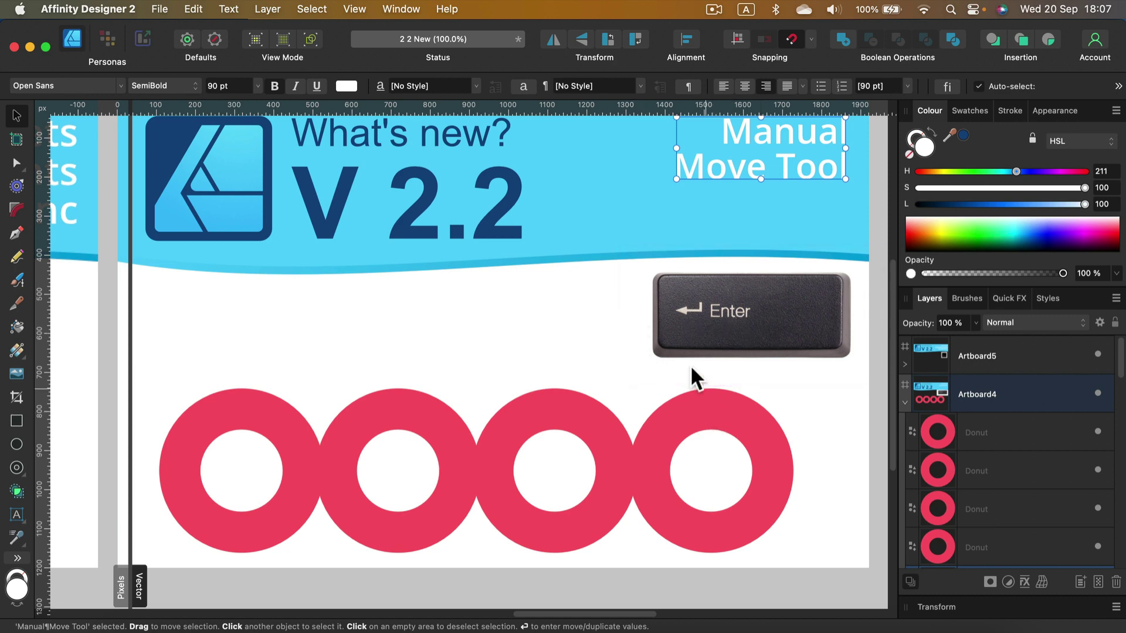
Clear the selection and pan to the Manual Object Creation artboard
{"action": "left_click", "coordinate": [611, 333]}
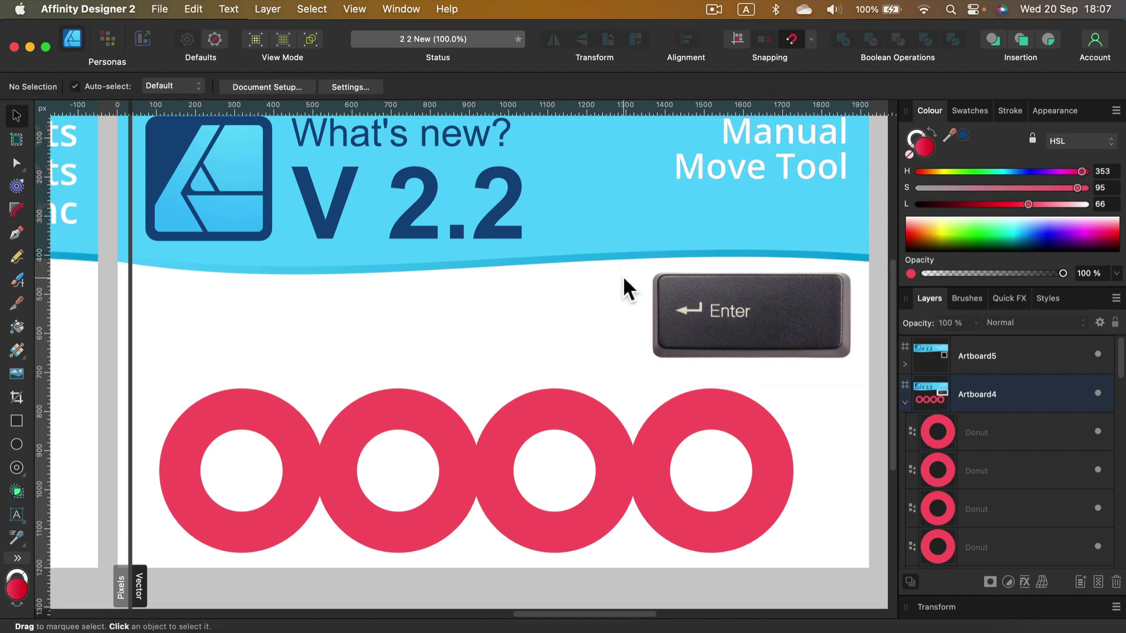
{"action": "key", "text": "space"}
{"action": "mouse_move", "coordinate": [716, 260]}
{"action": "left_mouse_down"}
{"action": "mouse_move", "coordinate": [580, 248]}
{"action": "mouse_move", "coordinate": [666, 234]}
{"action": "mouse_move", "coordinate": [455, 281]}
{"action": "left_mouse_up"}
{"action": "mouse_move", "coordinate": [689, 282]}
{"action": "left_mouse_down"}
{"action": "mouse_move", "coordinate": [665, 309]}
{"action": "mouse_move", "coordinate": [686, 316]}
{"action": "left_mouse_up"}
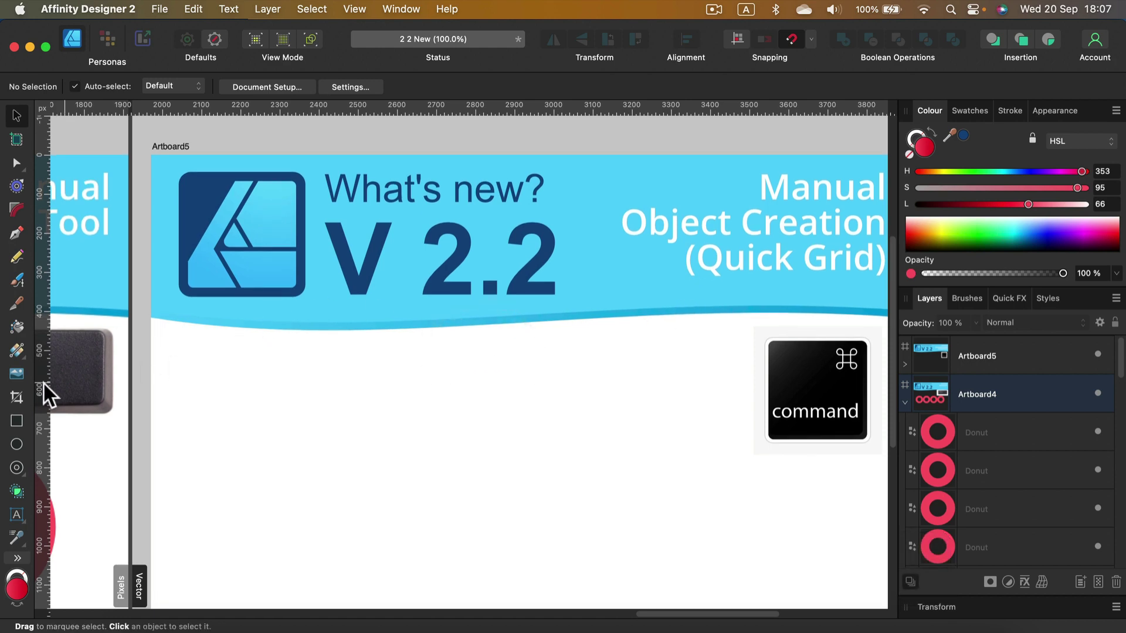
Draw a trial Quick Grid of red circles using arrow keys, then delete it
{"action": "left_click", "coordinate": [16, 444]}
{"action": "mouse_move", "coordinate": [255, 389]}
{"action": "left_mouse_down"}
{"action": "mouse_move", "coordinate": [318, 451]}
{"action": "mouse_move", "coordinate": [324, 498]}
{"action": "mouse_move", "coordinate": [334, 475]}
{"action": "left_mouse_up"}
{"action": "key", "text": "Right"}
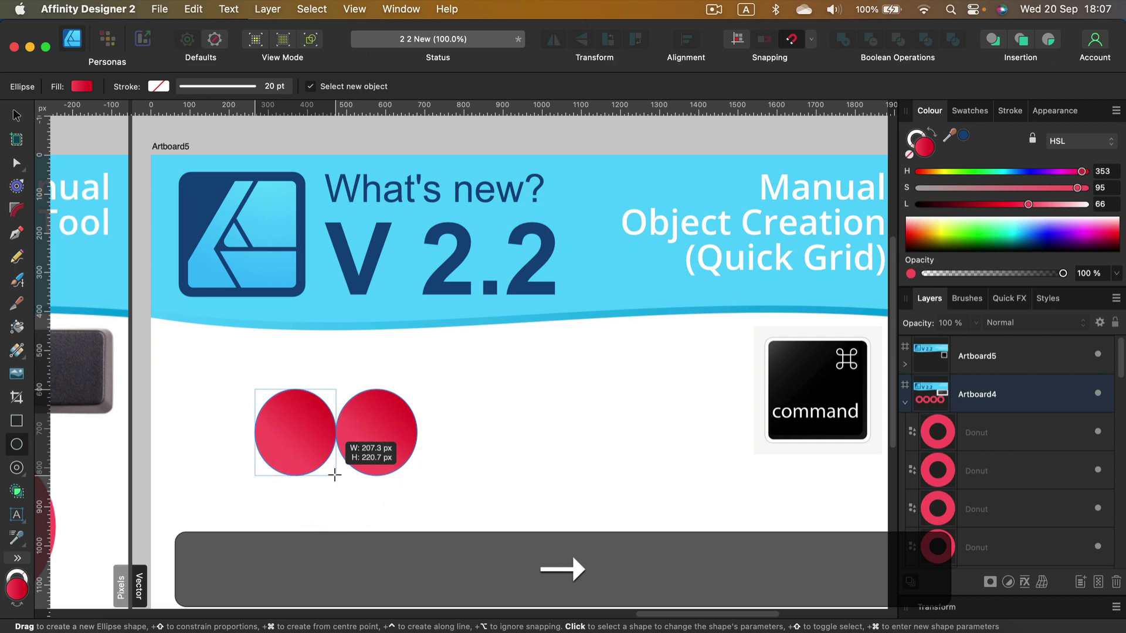
{"action": "key", "text": "Right"}
{"action": "key", "text": "Down"}
{"action": "mouse_move", "coordinate": [335, 476]}
{"action": "left_mouse_down"}
{"action": "mouse_move", "coordinate": [307, 440]}
{"action": "mouse_move", "coordinate": [336, 476]}
{"action": "left_mouse_up"}
{"action": "key", "text": "Up"}
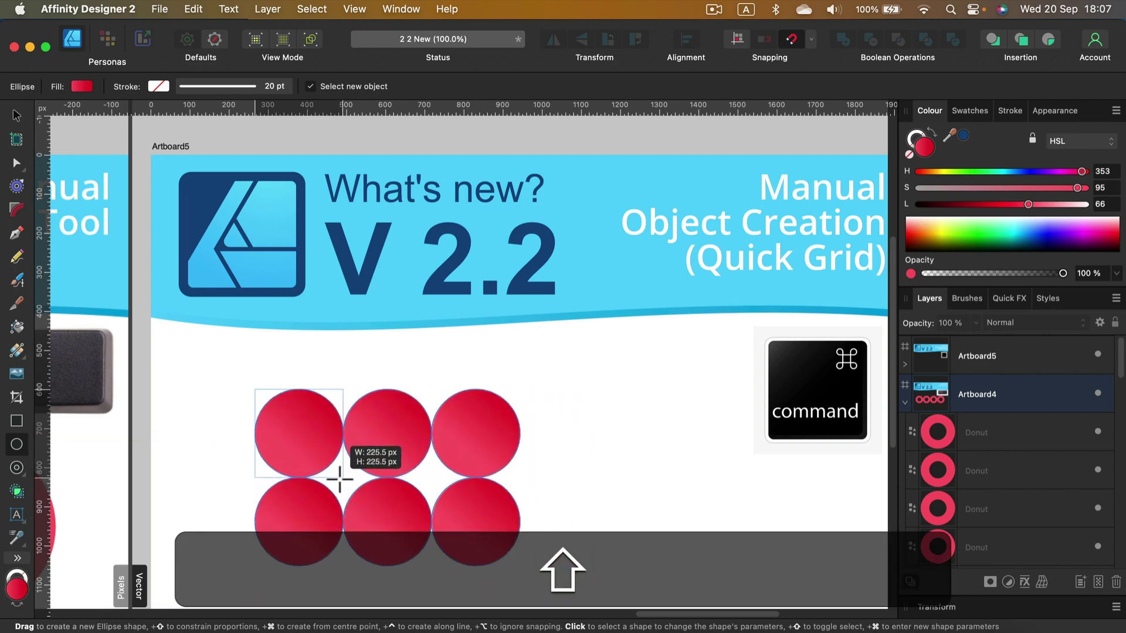
{"action": "left_click_drag", "start_coordinate": [337, 476], "coordinate": [327, 476]}
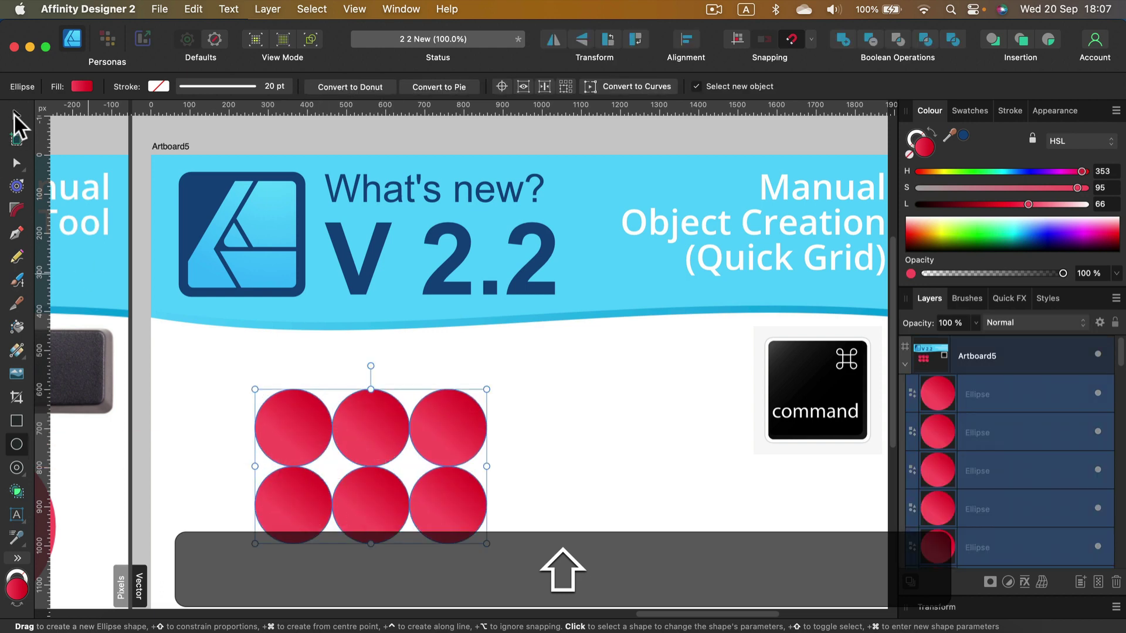
{"action": "left_click", "coordinate": [13, 116]}
{"action": "key", "text": "BackSpace"}
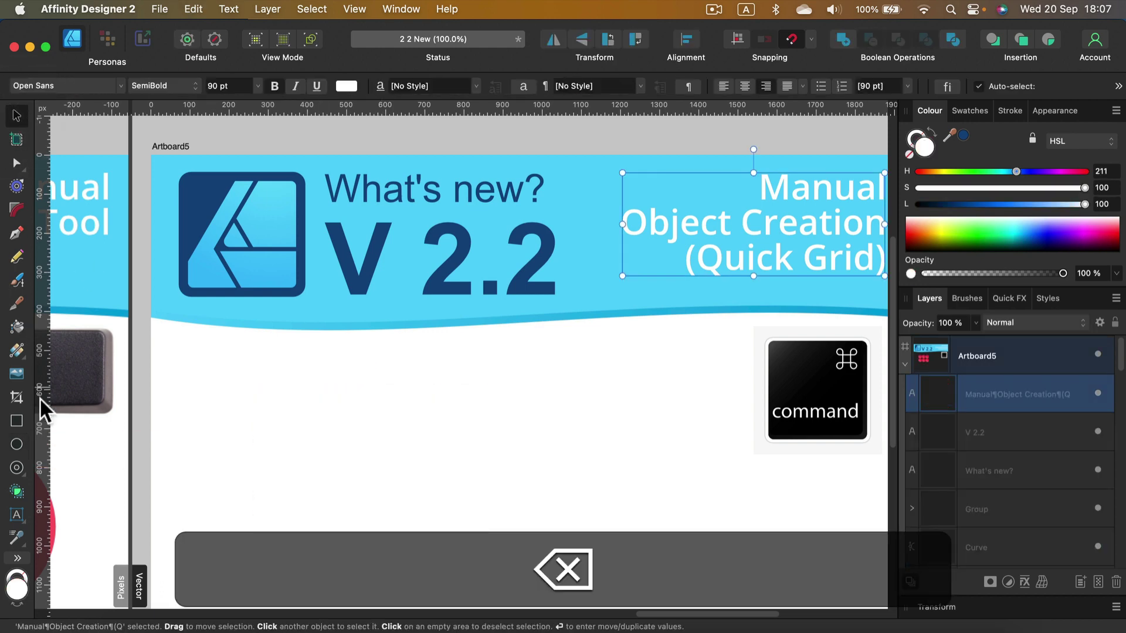
Create an exact 333 × 333 px circle with the Ellipse Tool
{"action": "left_click", "coordinate": [16, 444]}
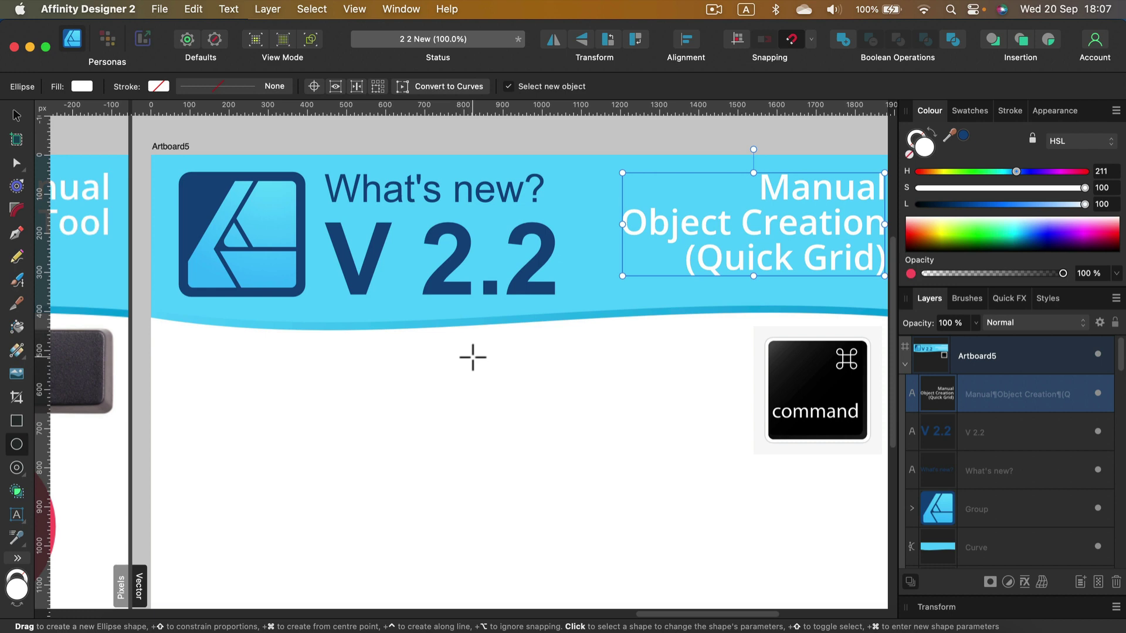
{"action": "left_click", "coordinate": [267, 369], "text": "super"}
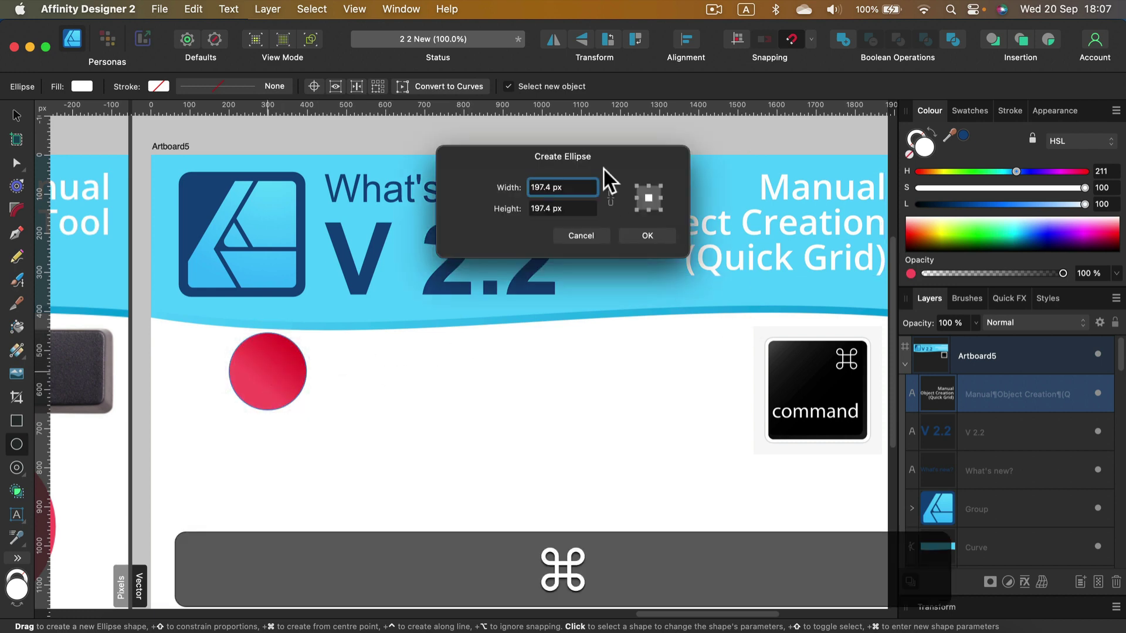
{"action": "left_click", "coordinate": [479, 173]}
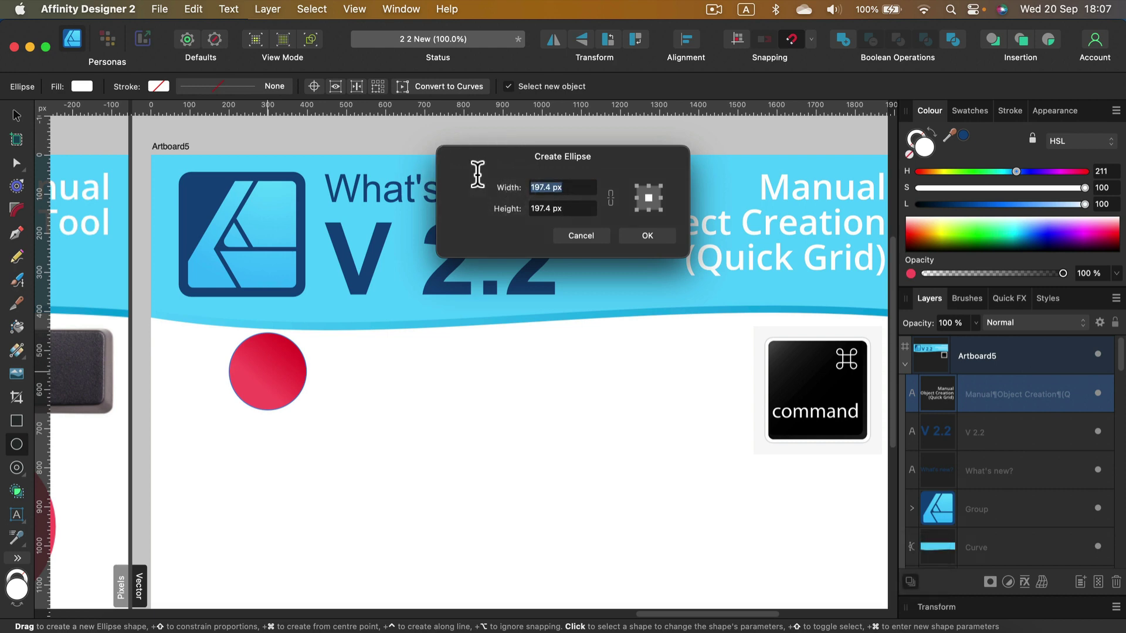
{"action": "type", "text": "333"}
{"action": "left_click", "coordinate": [574, 206]}
{"action": "type", "text": "33"}
{"action": "left_click", "coordinate": [585, 187]}
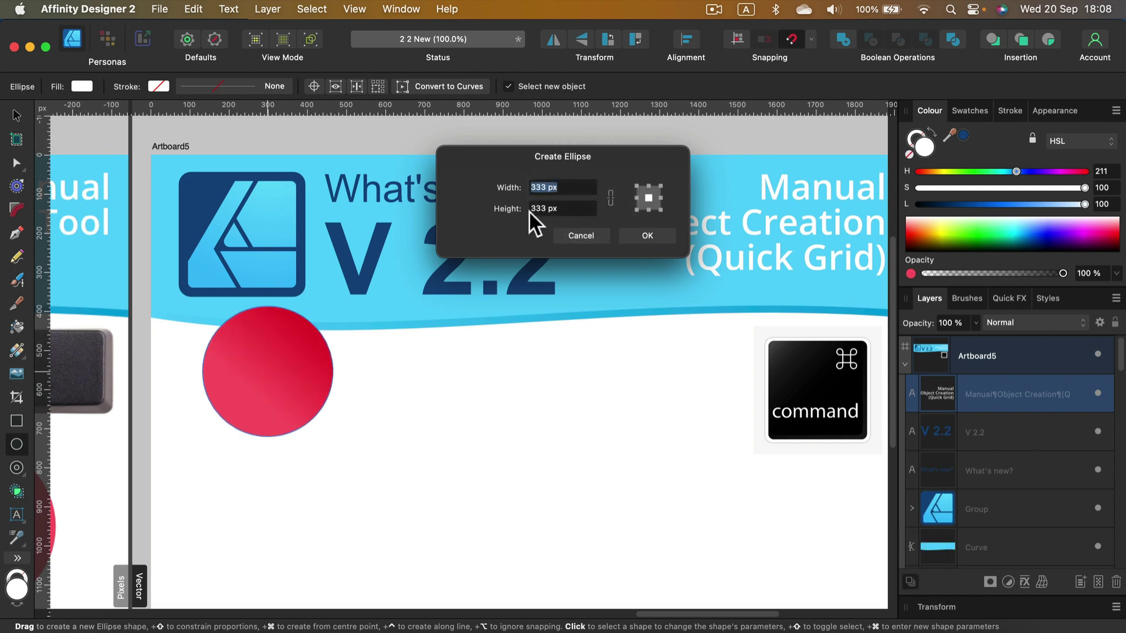
{"action": "left_click", "coordinate": [647, 235]}
Move the circle down and right, then pan to centre it in view
{"action": "left_click", "coordinate": [16, 115]}
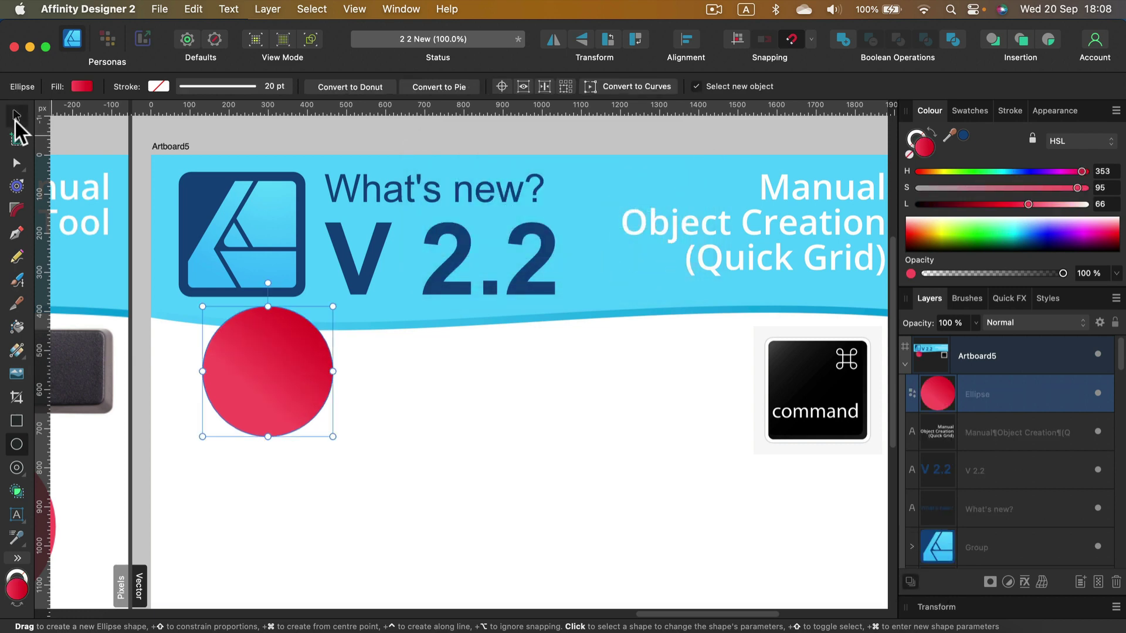
{"action": "left_click_drag", "start_coordinate": [266, 363], "coordinate": [318, 425]}
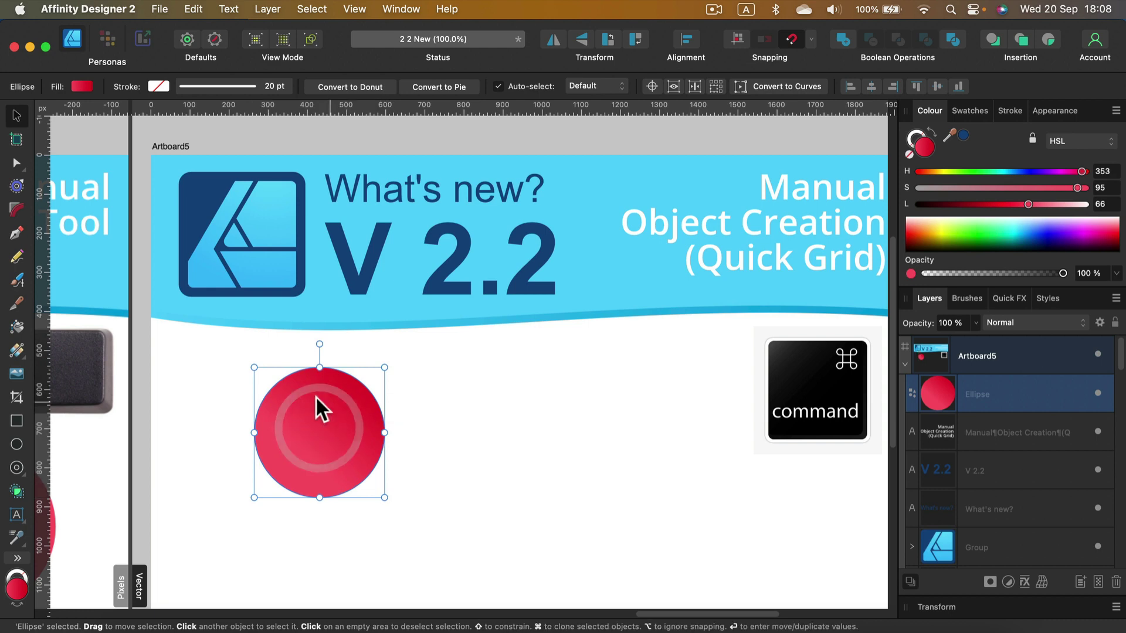
{"action": "key", "text": "space"}
{"action": "mouse_move", "coordinate": [227, 408]}
{"action": "left_mouse_down"}
{"action": "mouse_move", "coordinate": [761, 284]}
{"action": "mouse_move", "coordinate": [416, 231]}
{"action": "mouse_move", "coordinate": [433, 335]}
{"action": "left_mouse_up"}
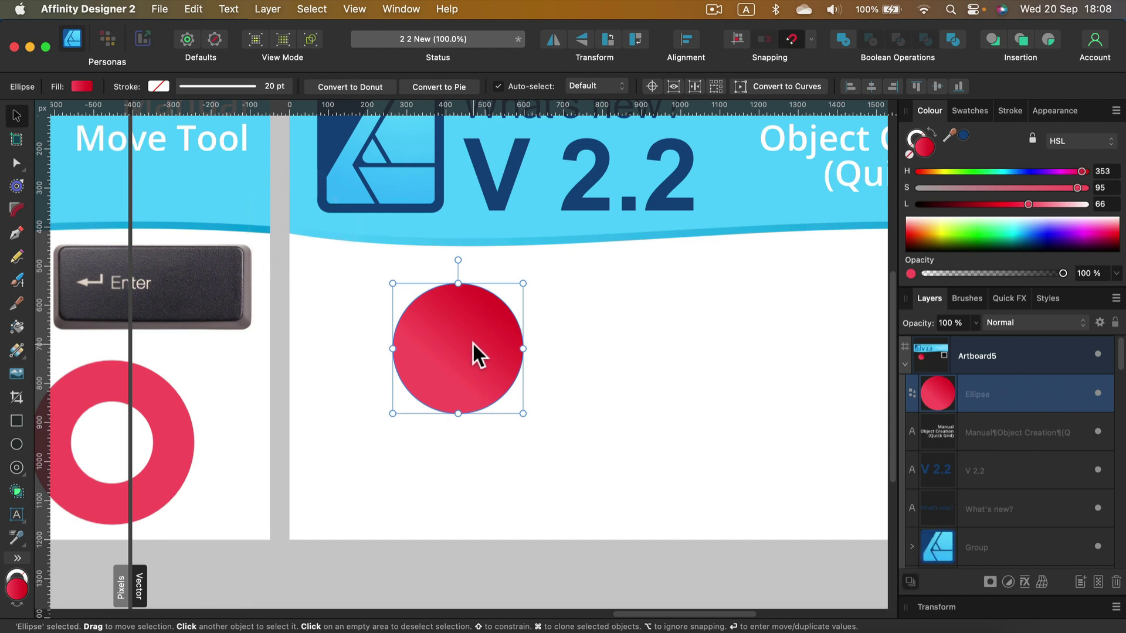
Try a 200 px horizontal duplicate of the circle in Move/Duplicate, then cancel
{"action": "key", "text": "Return"}
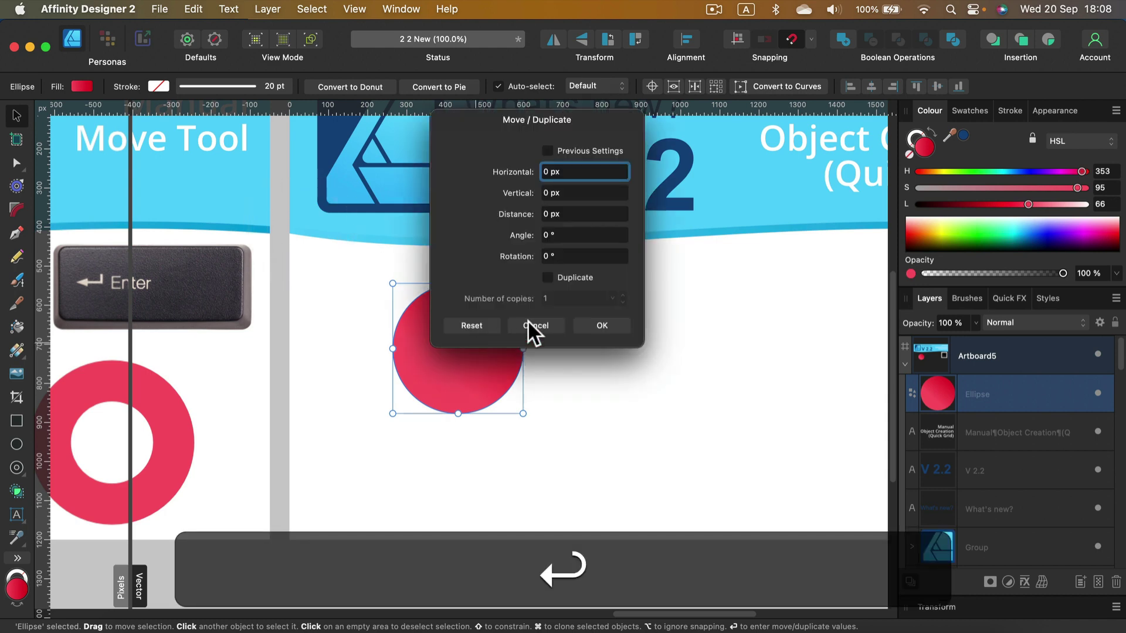
{"action": "left_click", "coordinate": [562, 277]}
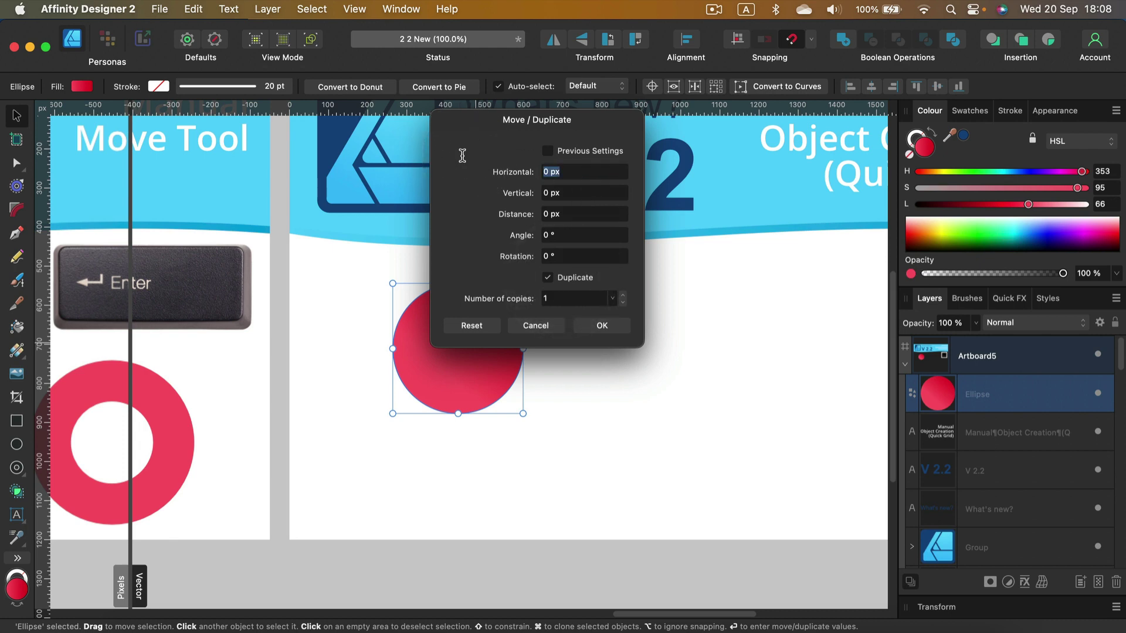
{"action": "type", "text": "200"}
{"action": "left_click", "coordinate": [597, 192]}
{"action": "left_click", "coordinate": [546, 322]}
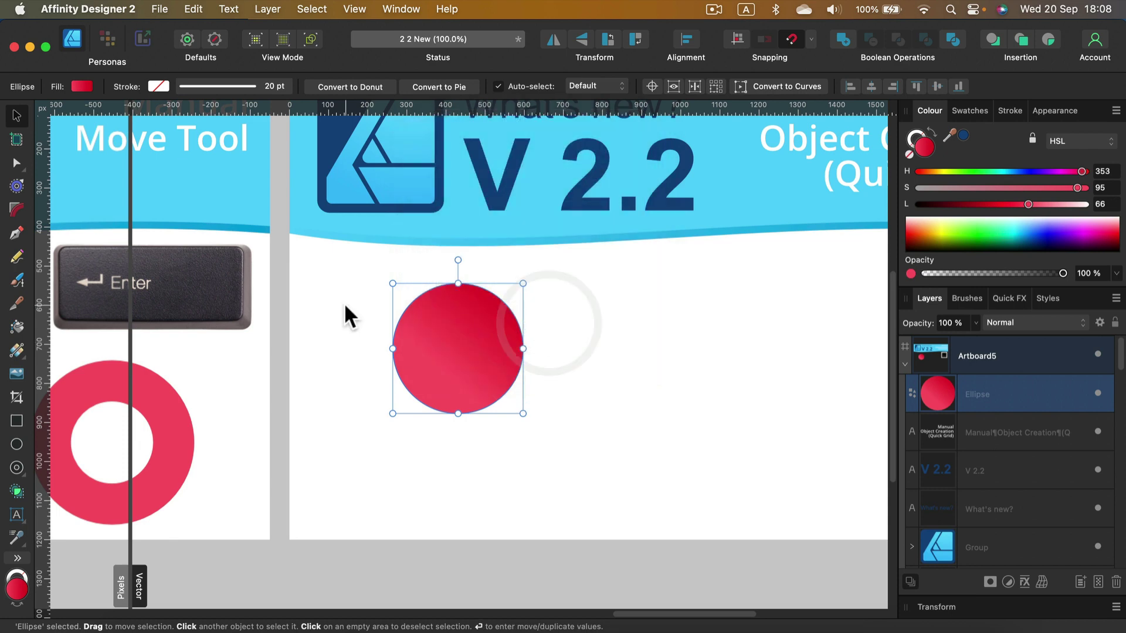
Deselect the circle, pan back, and start an exact-size rectangle with the Rectangle Tool
{"action": "left_click", "coordinate": [637, 329]}
{"action": "mouse_move", "coordinate": [699, 309]}
{"action": "left_mouse_down"}
{"action": "mouse_move", "coordinate": [681, 340]}
{"action": "mouse_move", "coordinate": [546, 378]}
{"action": "left_mouse_up"}
{"action": "key", "text": "super"}
{"action": "left_click", "coordinate": [15, 420]}
{"action": "key", "text": "super"}
{"action": "left_click", "coordinate": [548, 380], "text": "super"}
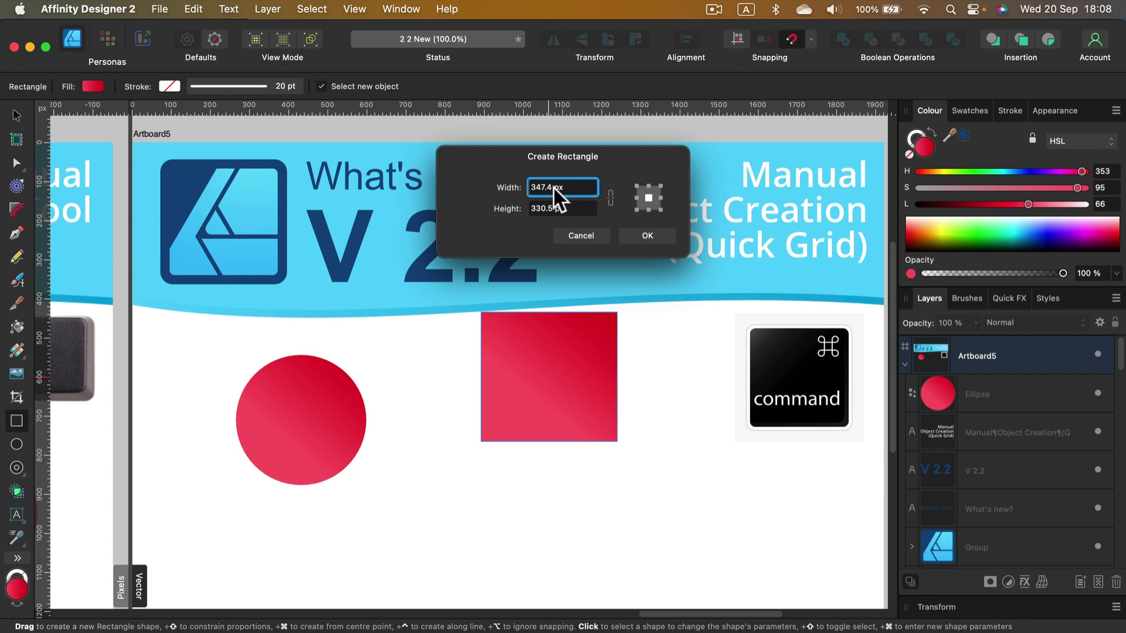
Cancel the rectangle and switch the ruler units to millimetres
{"action": "left_click", "coordinate": [587, 231]}
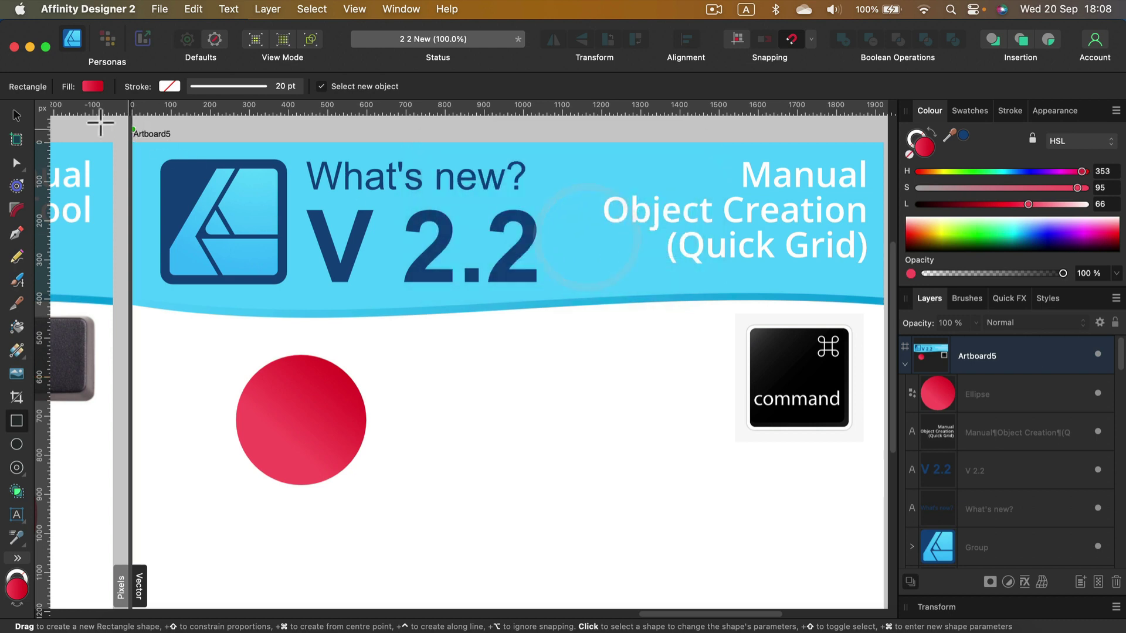
{"action": "left_click", "coordinate": [22, 114]}
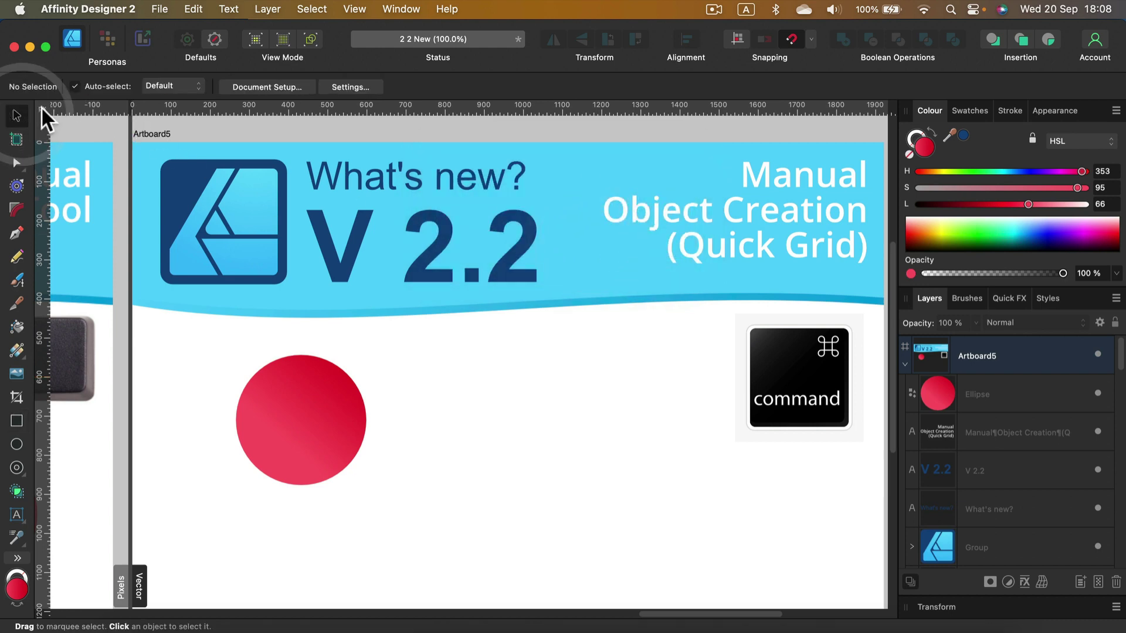
{"action": "left_click", "coordinate": [41, 107]}
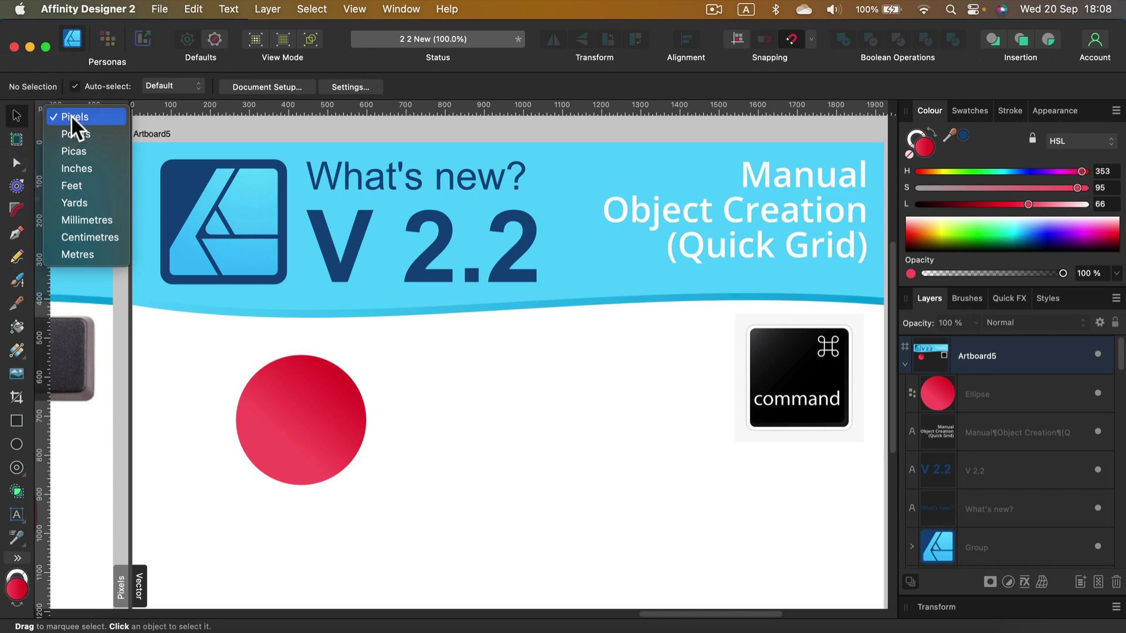
{"action": "left_click", "coordinate": [89, 221]}
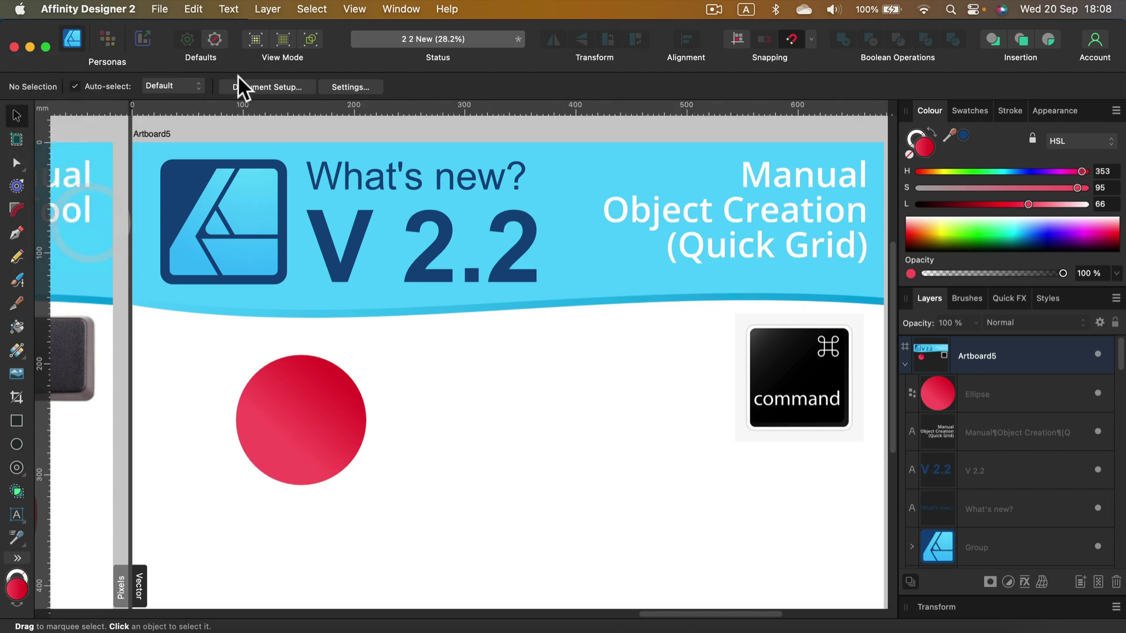
Select the red circle and delete it
{"action": "left_click", "coordinate": [566, 360]}
{"action": "left_click", "coordinate": [313, 386]}
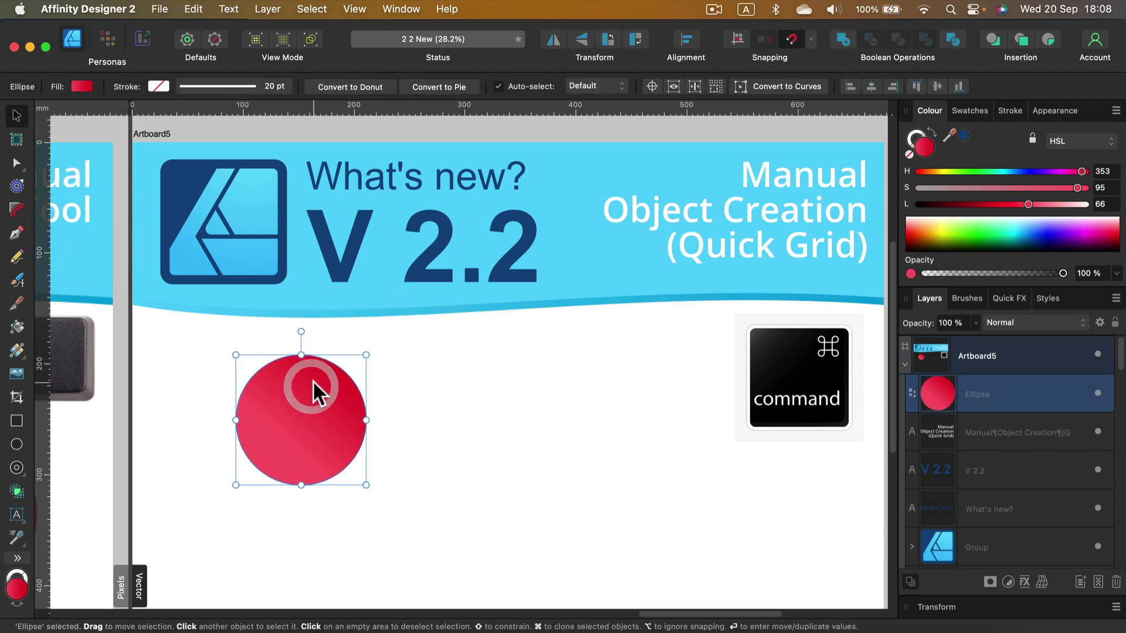
{"action": "key", "text": "BackSpace"}
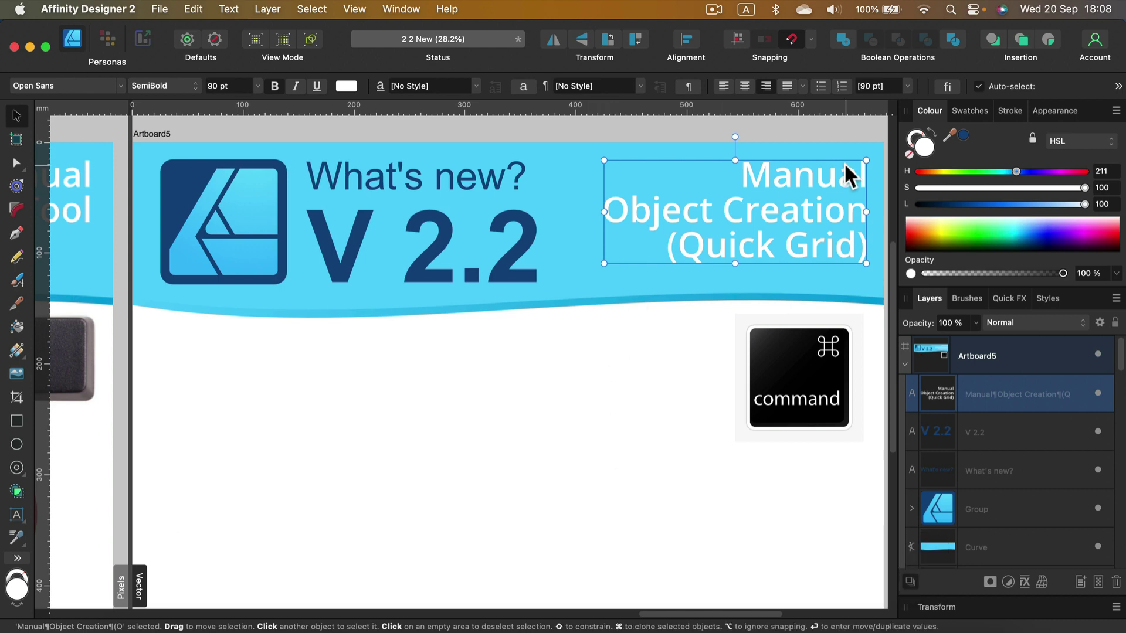
Pan back past the Manual Move Tool artboard to the four red rings
{"action": "key", "text": "space"}
{"action": "left_click_drag", "start_coordinate": [683, 460], "coordinate": [632, 457]}
{"action": "left_click_drag", "start_coordinate": [449, 359], "coordinate": [774, 385]}
{"action": "key", "text": "space"}
{"action": "left_click_drag", "start_coordinate": [364, 360], "coordinate": [735, 383]}
{"action": "key", "text": "space"}
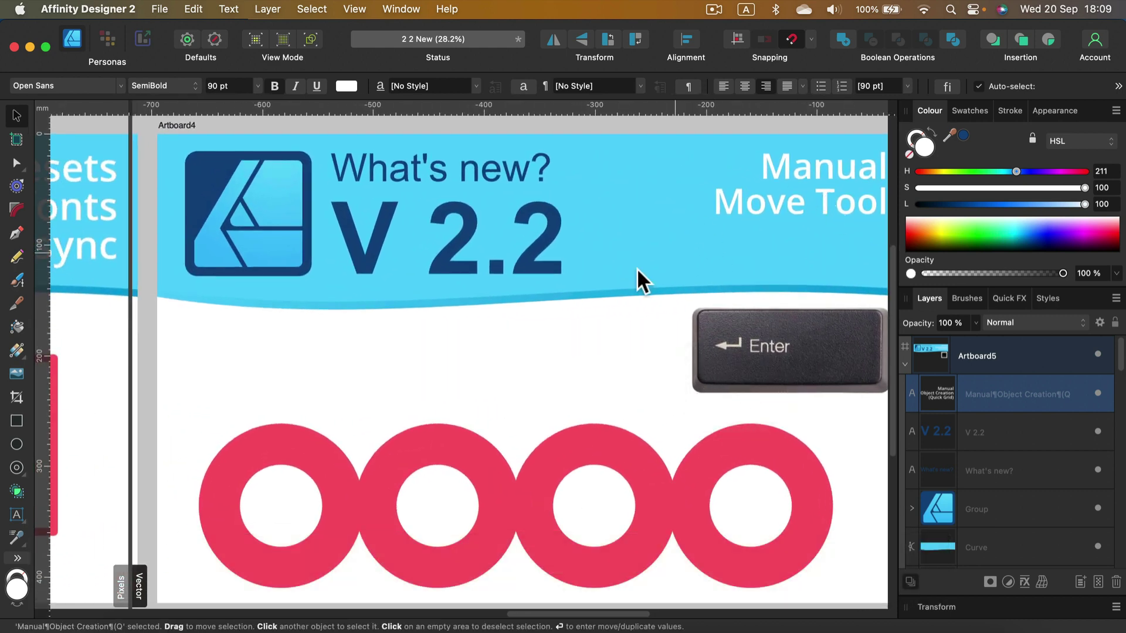
Pan on through the Fonts and long-press artboards to the three stars
{"action": "key", "text": "space"}
{"action": "left_click_drag", "start_coordinate": [360, 326], "coordinate": [861, 389]}
{"action": "mouse_move", "coordinate": [545, 423]}
{"action": "left_mouse_down"}
{"action": "mouse_move", "coordinate": [788, 353]}
{"action": "mouse_move", "coordinate": [736, 352]}
{"action": "left_mouse_up"}
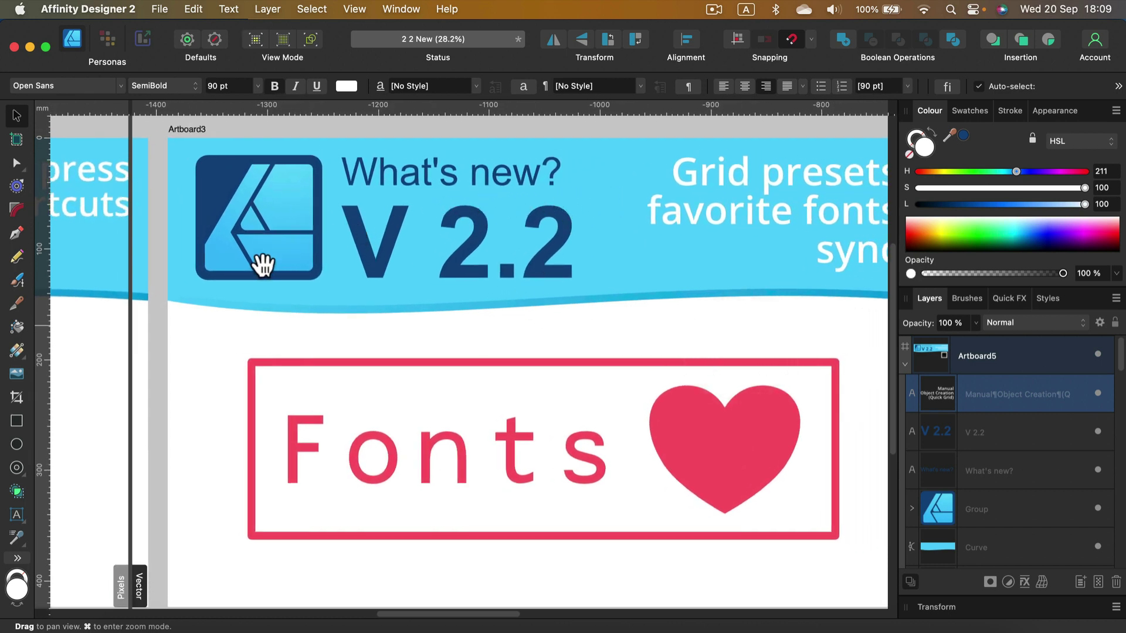
{"action": "left_click_drag", "start_coordinate": [260, 266], "coordinate": [659, 274]}
{"action": "mouse_move", "coordinate": [317, 299]}
{"action": "left_mouse_down"}
{"action": "mouse_move", "coordinate": [711, 297]}
{"action": "mouse_move", "coordinate": [678, 296]}
{"action": "left_mouse_up"}
{"action": "left_click_drag", "start_coordinate": [375, 357], "coordinate": [465, 342]}
{"action": "mouse_move", "coordinate": [150, 316]}
{"action": "left_mouse_down"}
{"action": "mouse_move", "coordinate": [409, 306]}
{"action": "mouse_move", "coordinate": [656, 387]}
{"action": "left_mouse_up"}
{"action": "mouse_move", "coordinate": [573, 361]}
{"action": "left_mouse_down"}
{"action": "mouse_move", "coordinate": [606, 372]}
{"action": "mouse_move", "coordinate": [606, 349]}
{"action": "left_mouse_up"}
{"action": "key", "text": "space"}
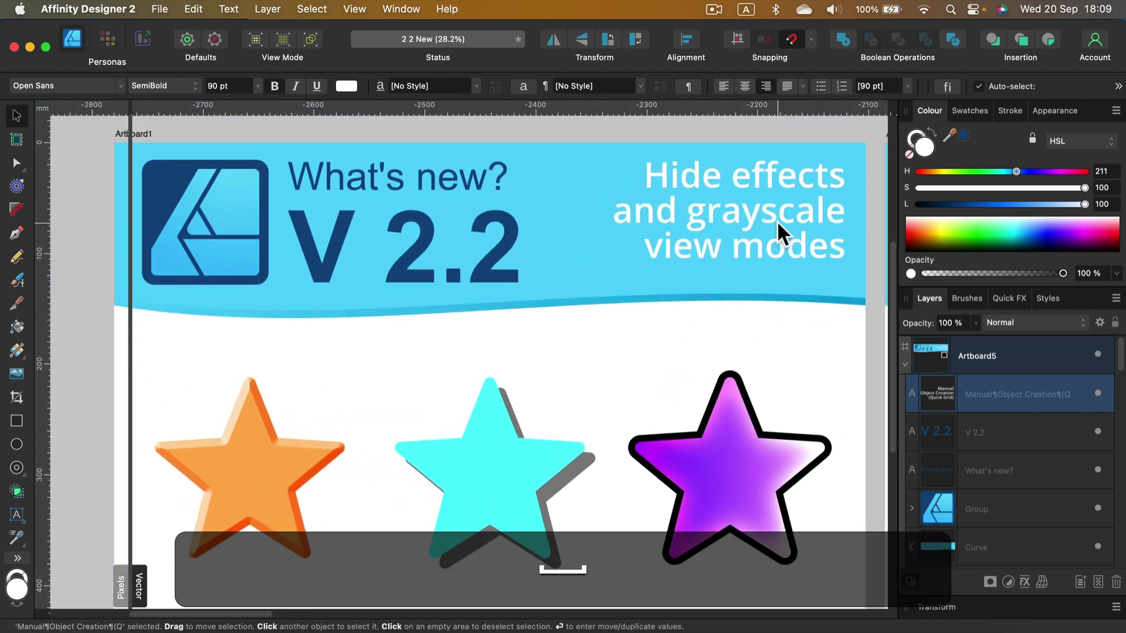